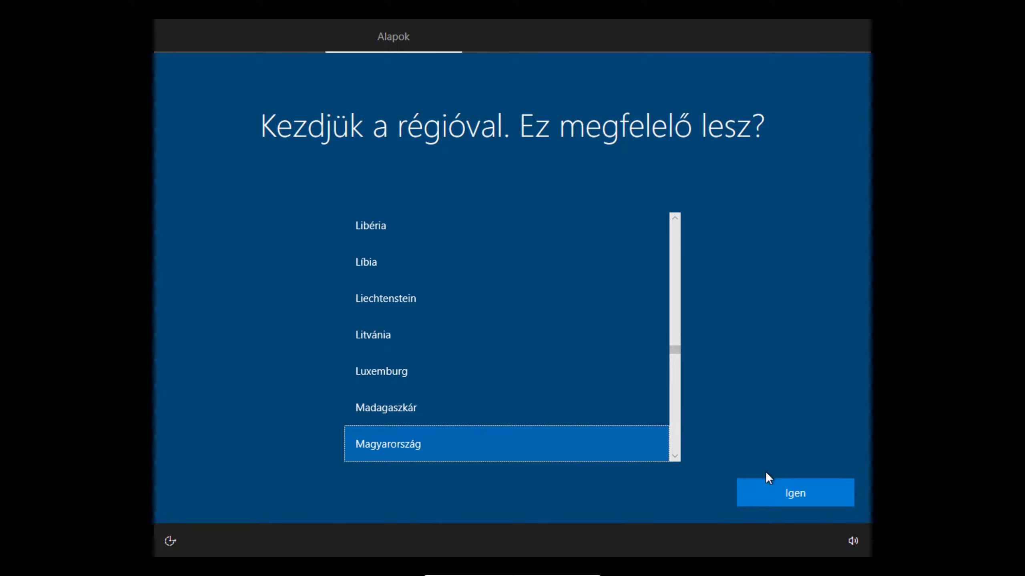
- Confirm Magyarország as the region and skip adding a second keyboard layout
click(790, 488)
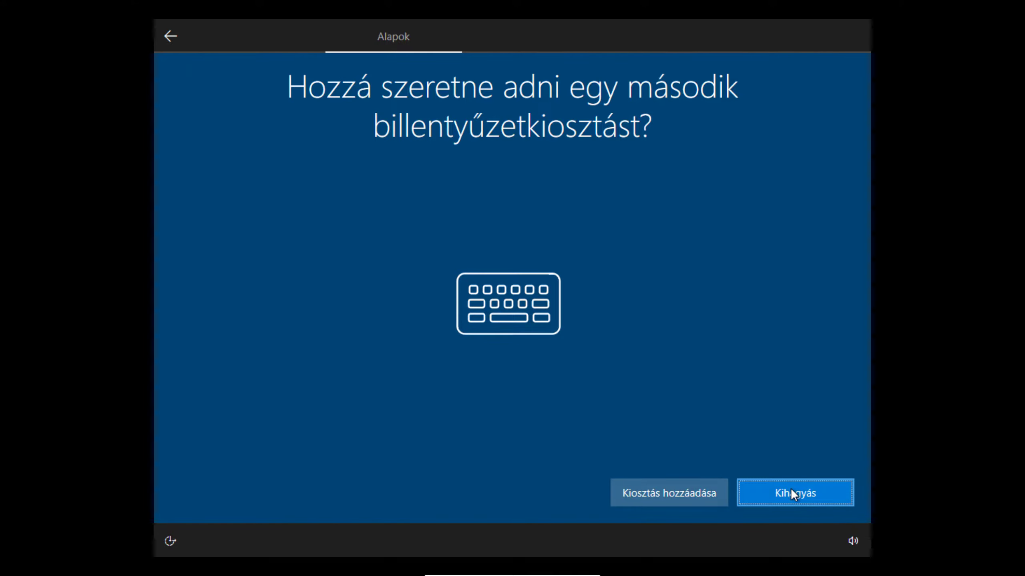
click(744, 493)
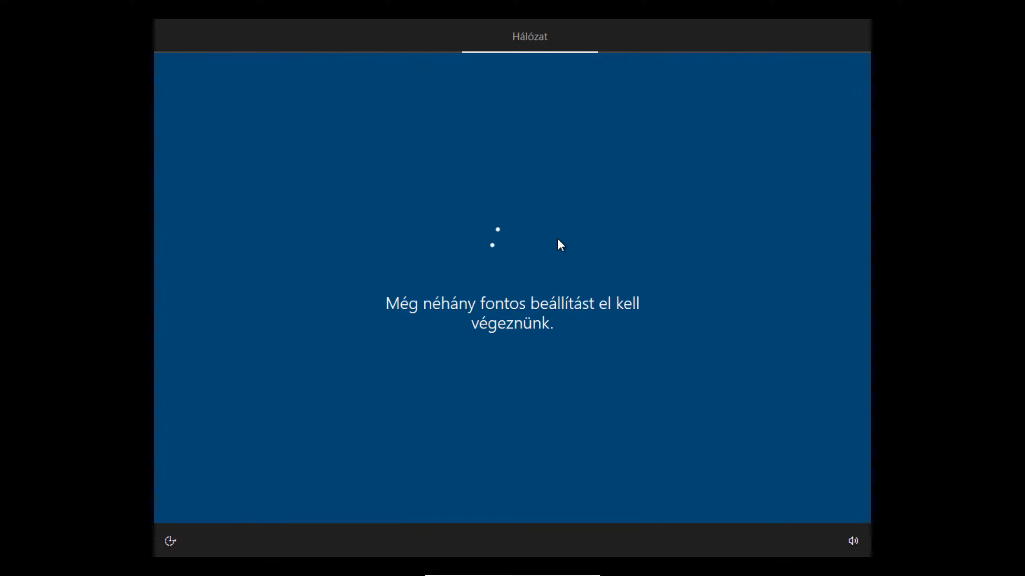
- Disconnect the virtual machine's network adapter while Windows setup is in its network stage
mouse_move(511, 574)
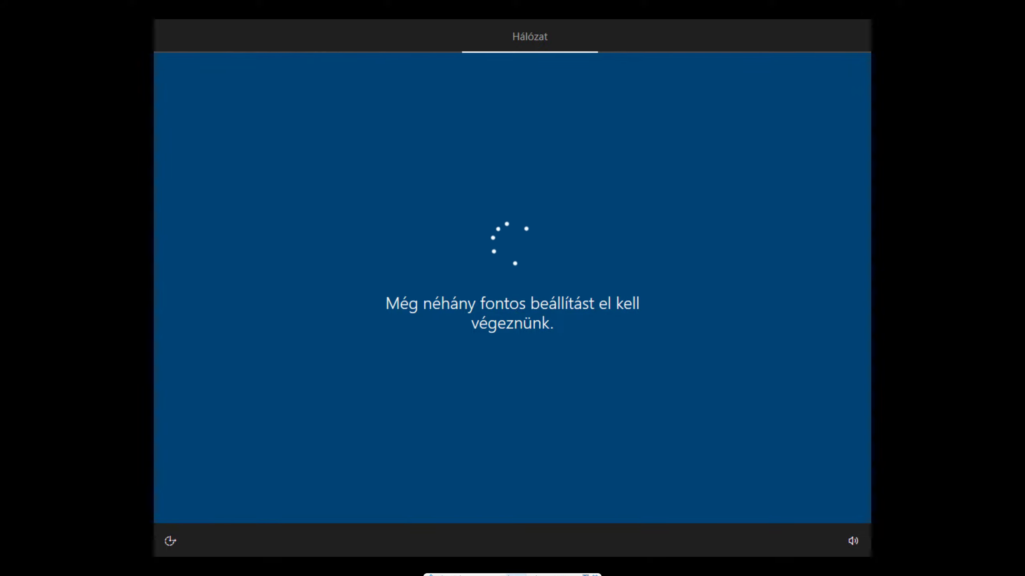
click(512, 573)
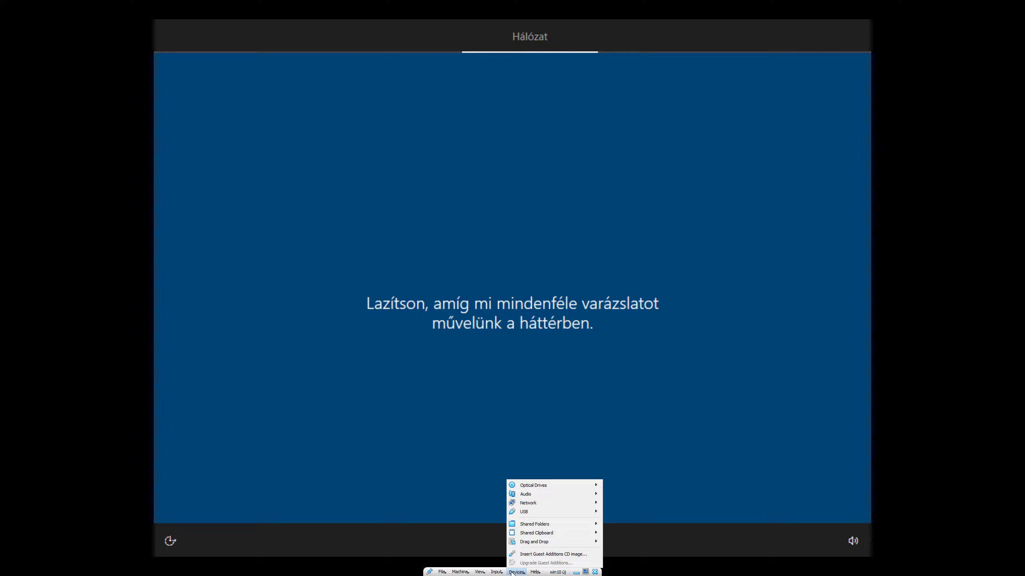
click(460, 382)
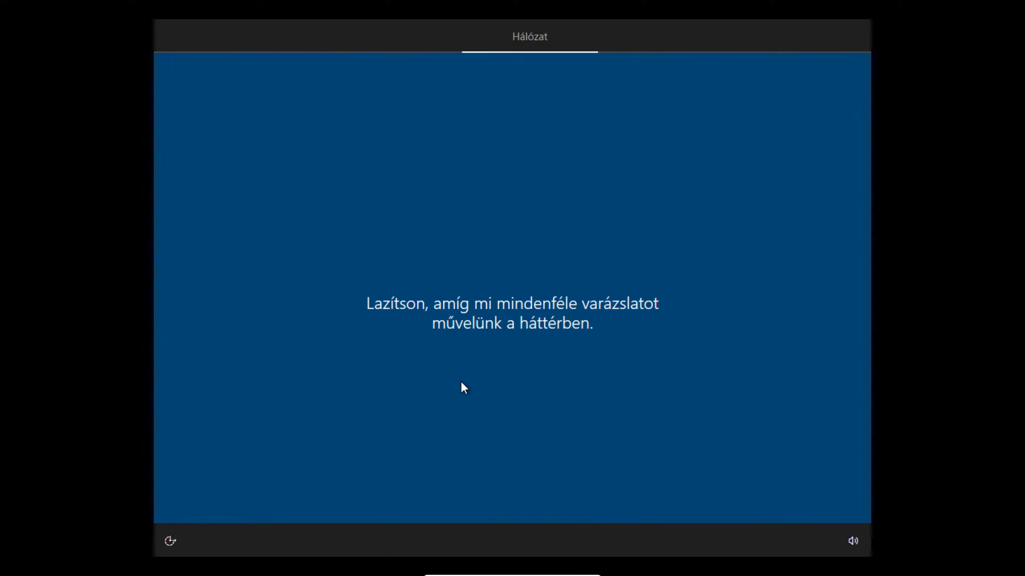
mouse_move(521, 573)
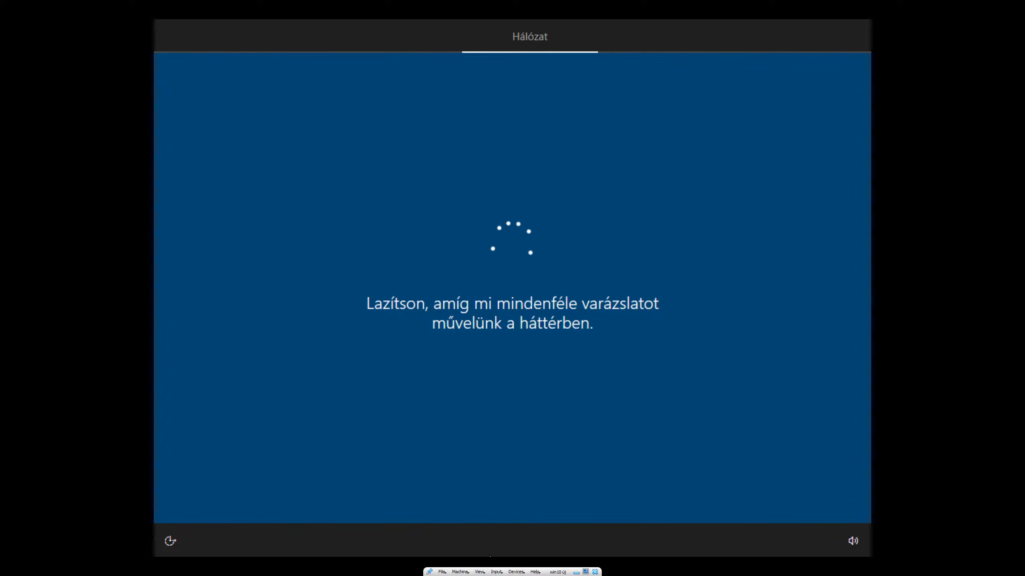
click(523, 573)
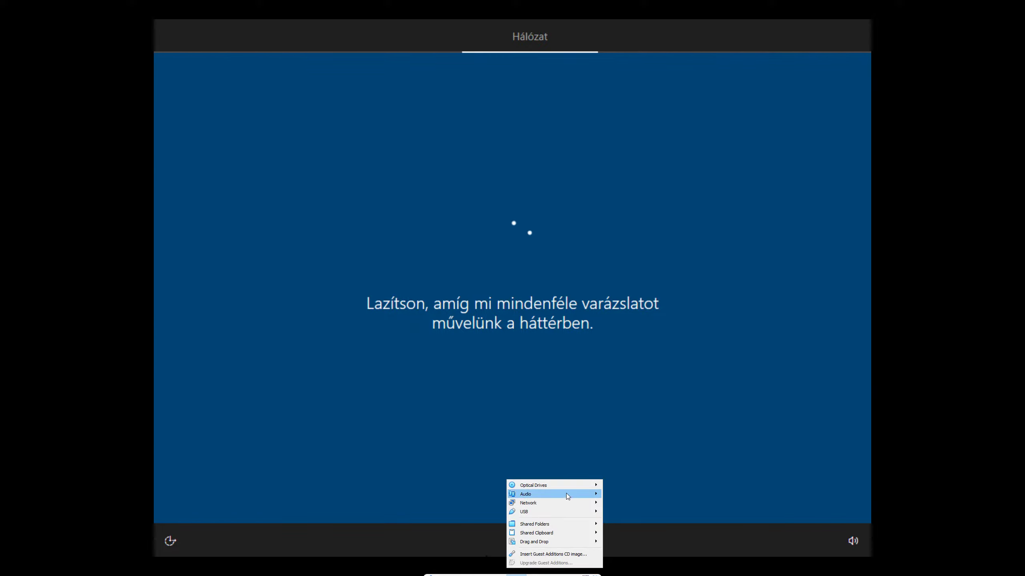
mouse_move(564, 506)
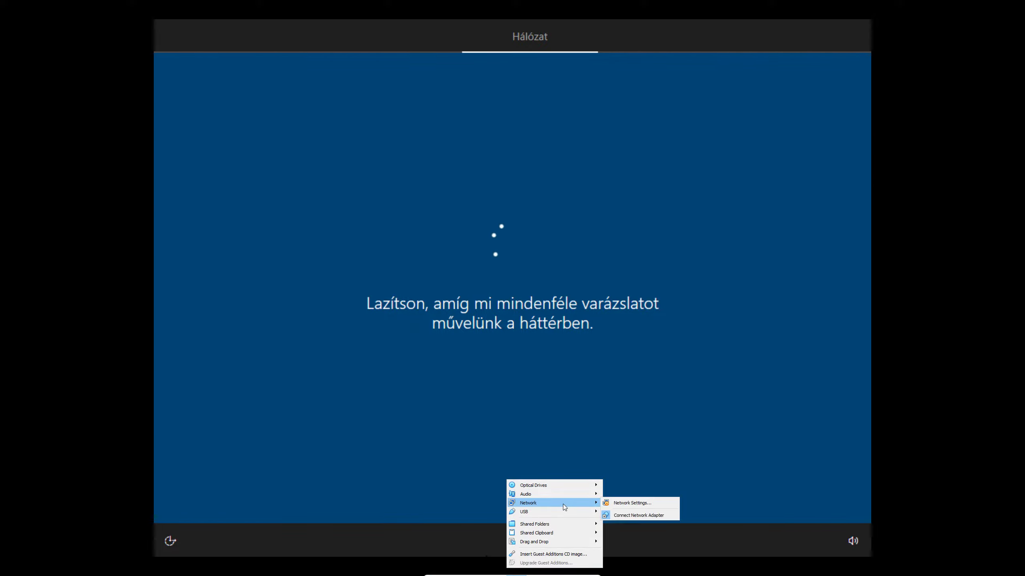
click(639, 516)
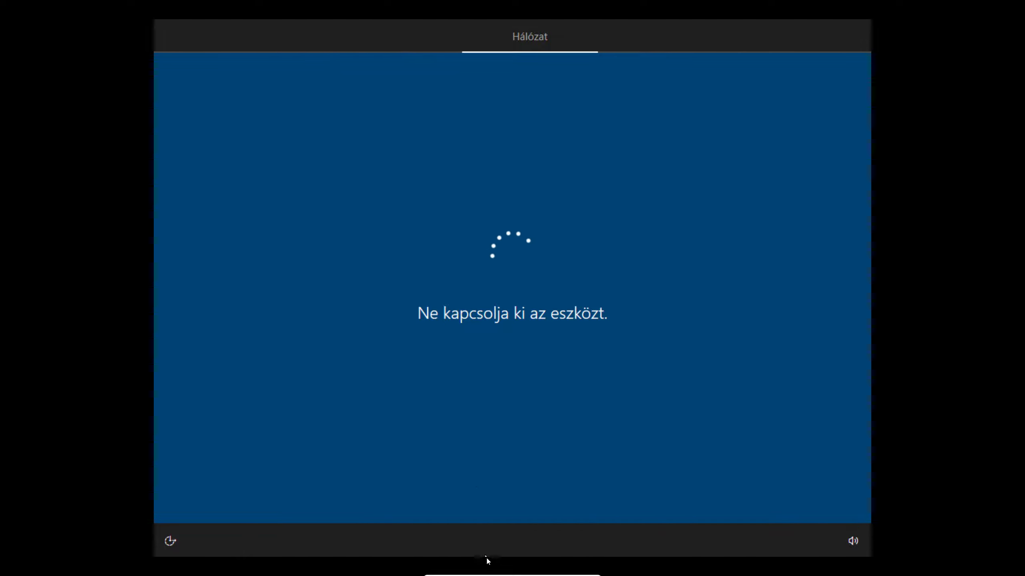
click(521, 573)
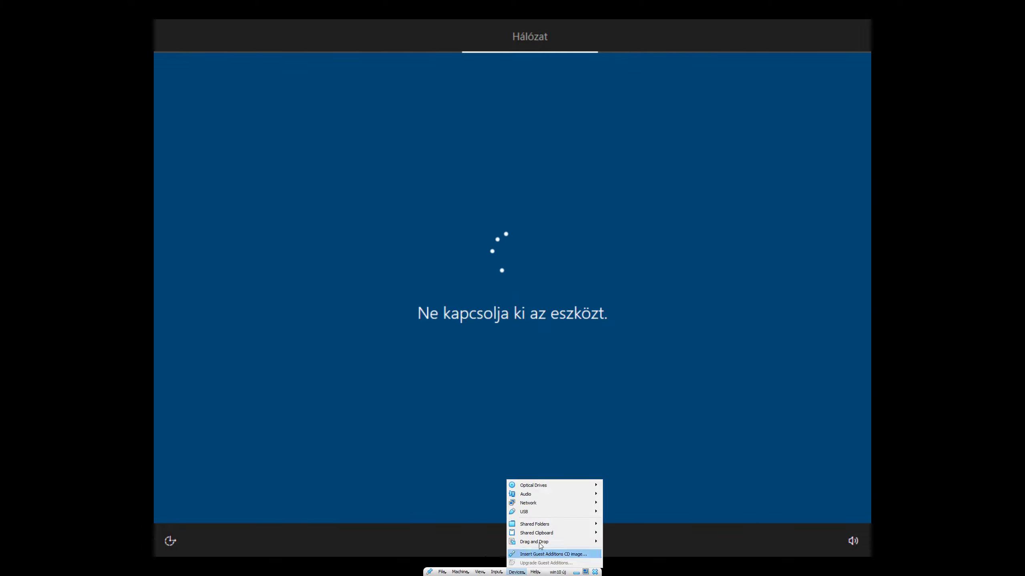
mouse_move(570, 500)
click(631, 515)
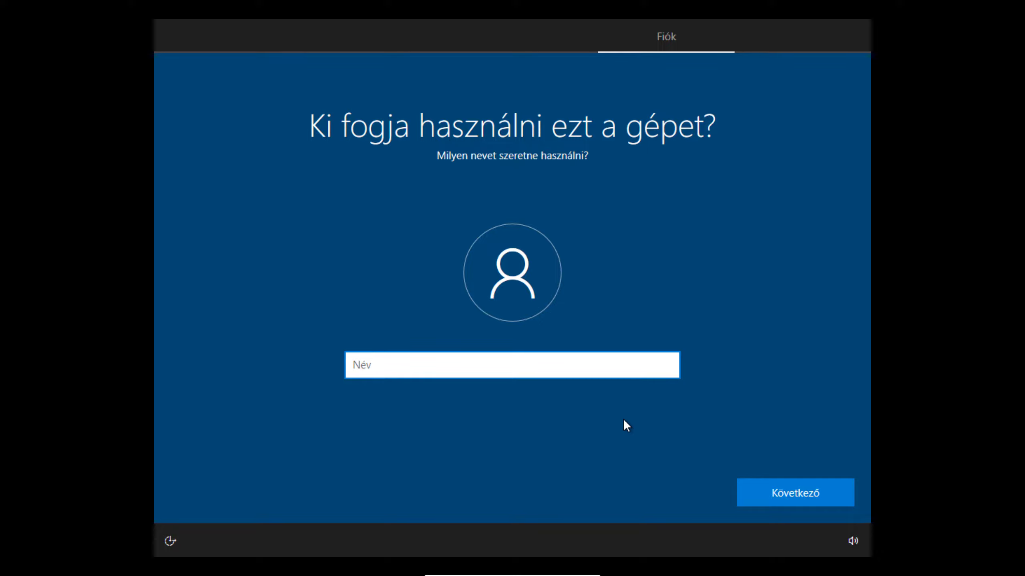
- Create the local account with the name EN and leave its password blank
text(n)
key(BackSpace)
text(EN)
key(Return)
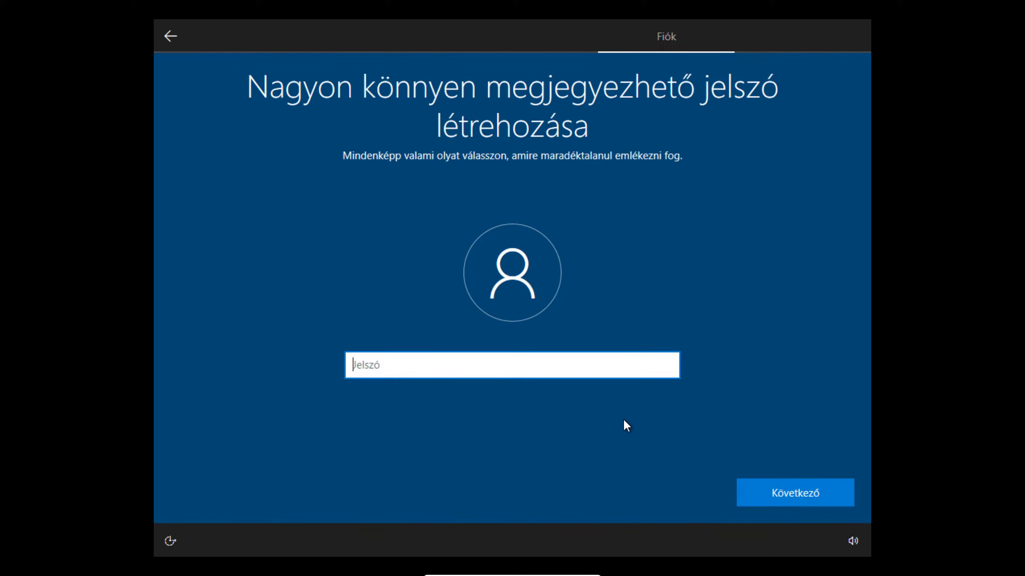
key(Return)
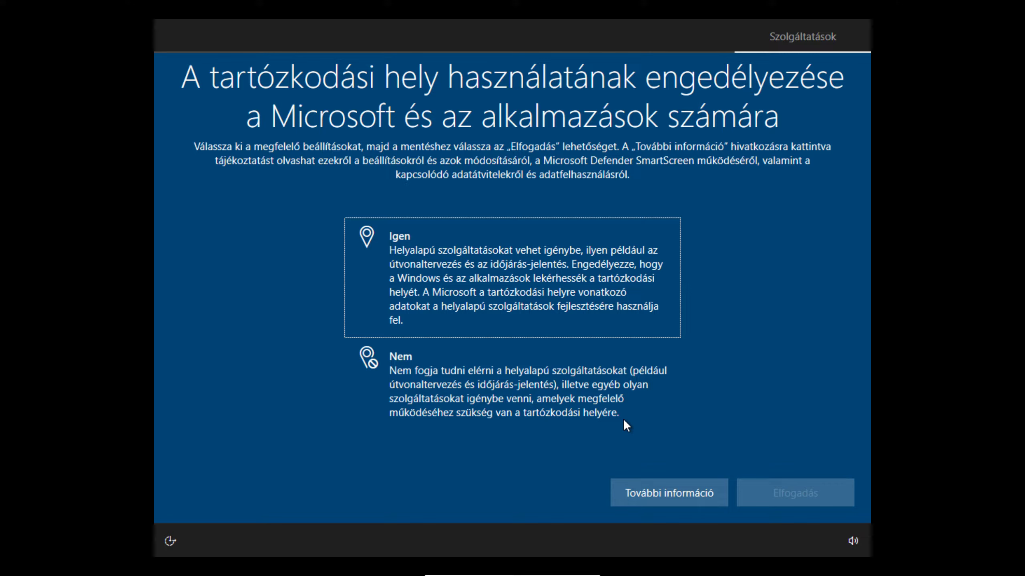
- Decline location access for Microsoft and apps, and decline device tracking, accepting Nem for both
click(589, 400)
click(788, 486)
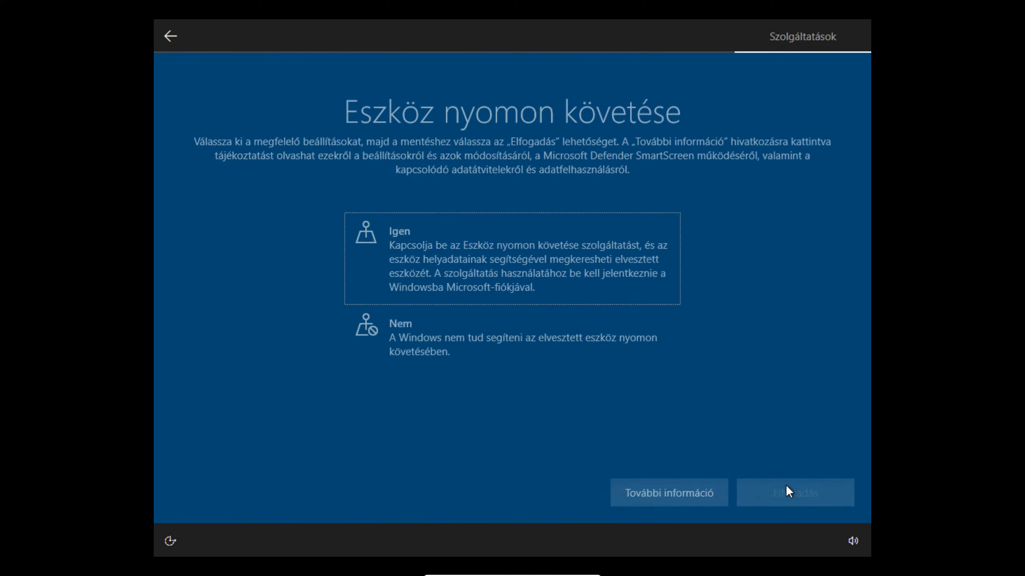
click(557, 349)
click(800, 484)
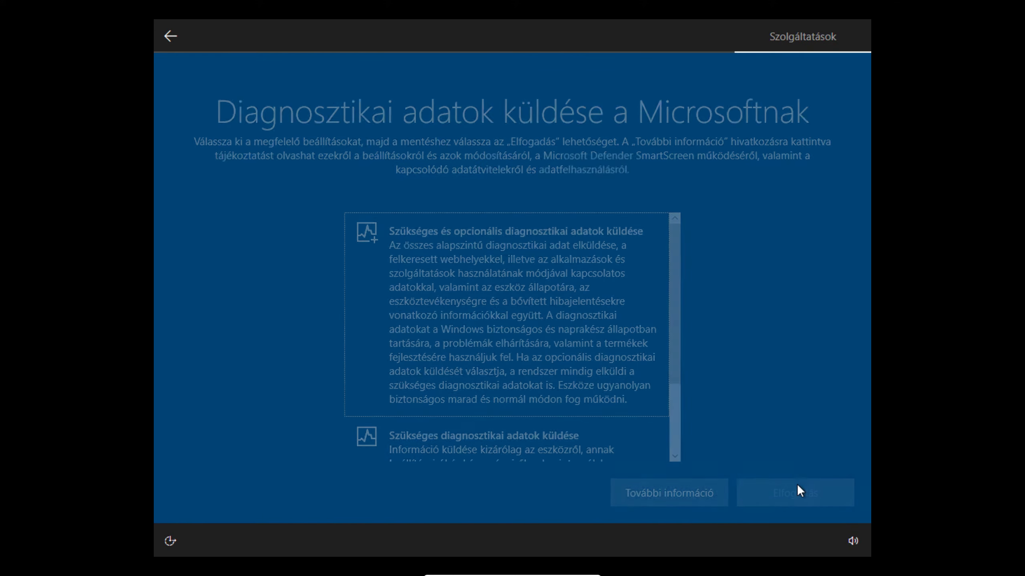
- Choose to send only required diagnostic data and decline the inking and typing improvement option
click(480, 440)
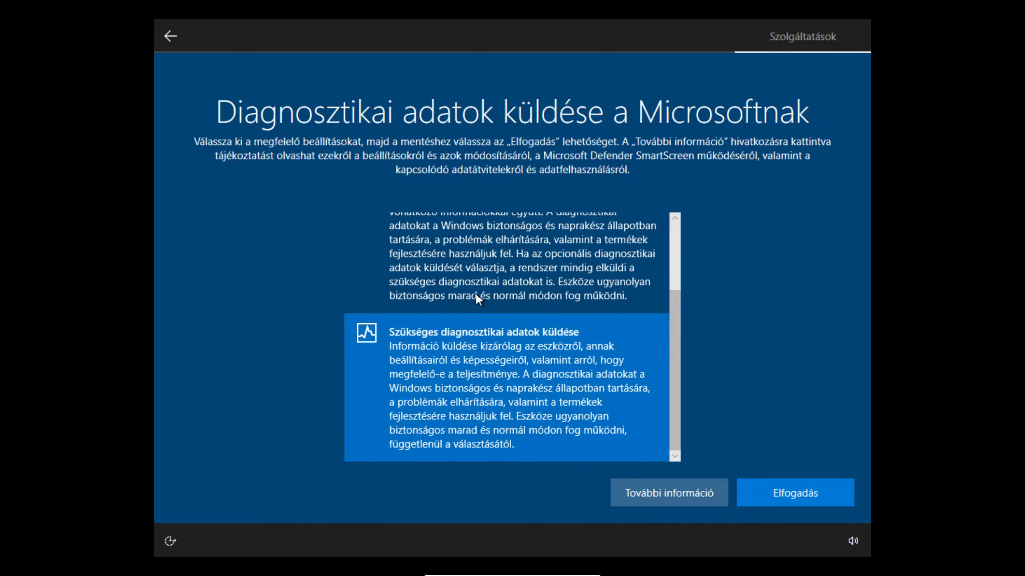
click(780, 498)
click(492, 382)
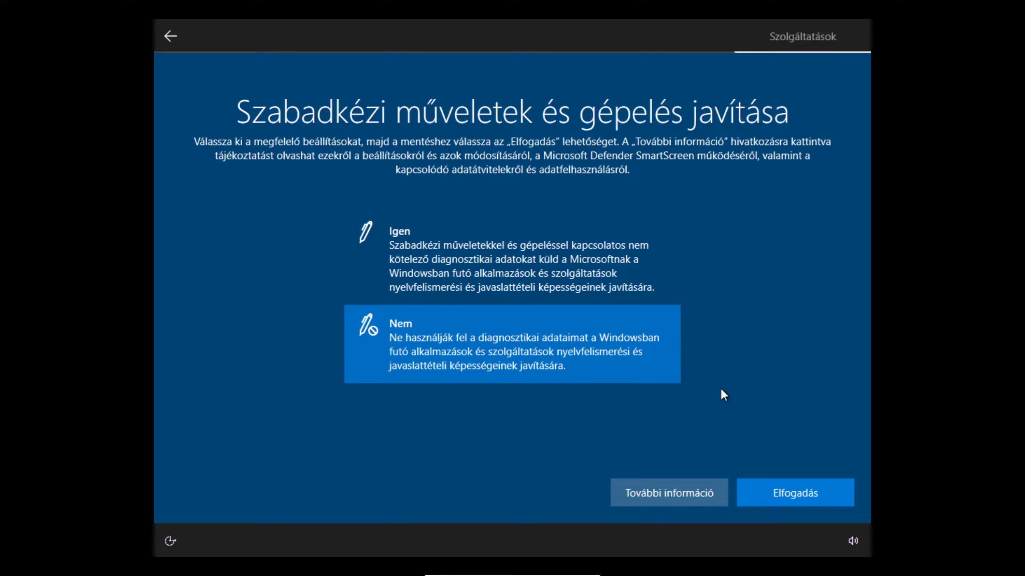
click(787, 484)
- Decline tailored experiences based on diagnostic data and the use of the advertising ID by apps
click(559, 402)
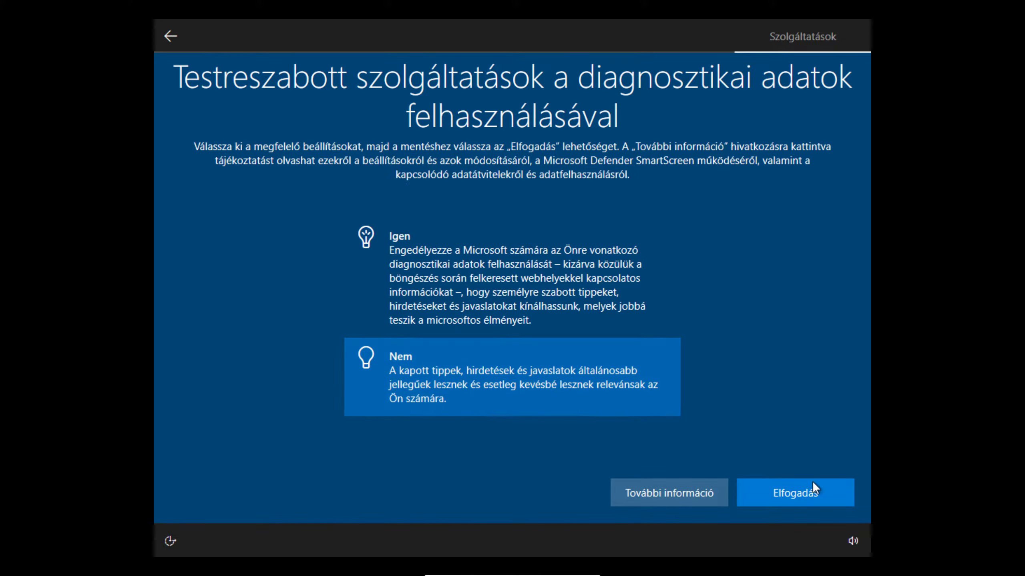
click(814, 500)
click(509, 356)
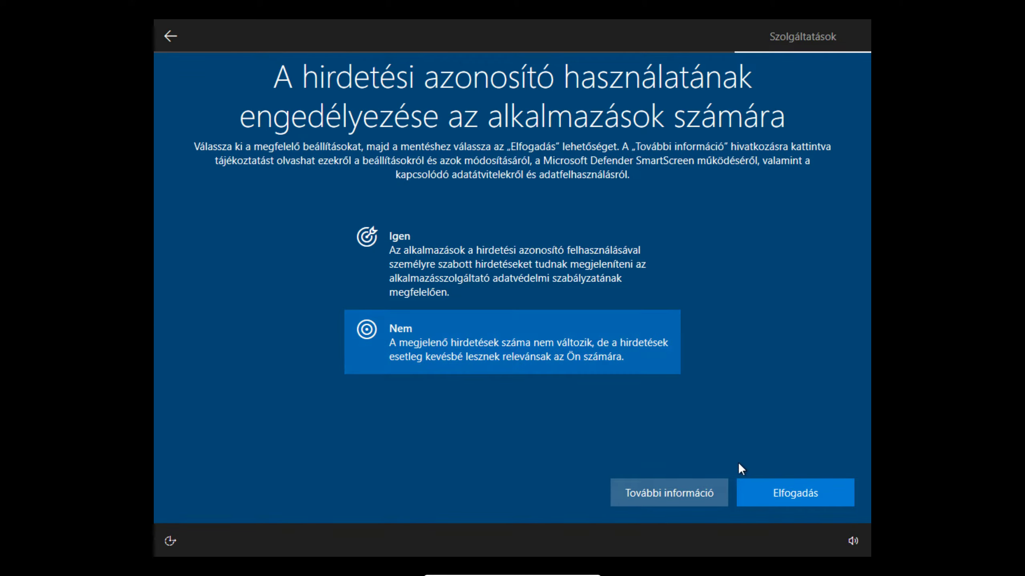
click(765, 487)
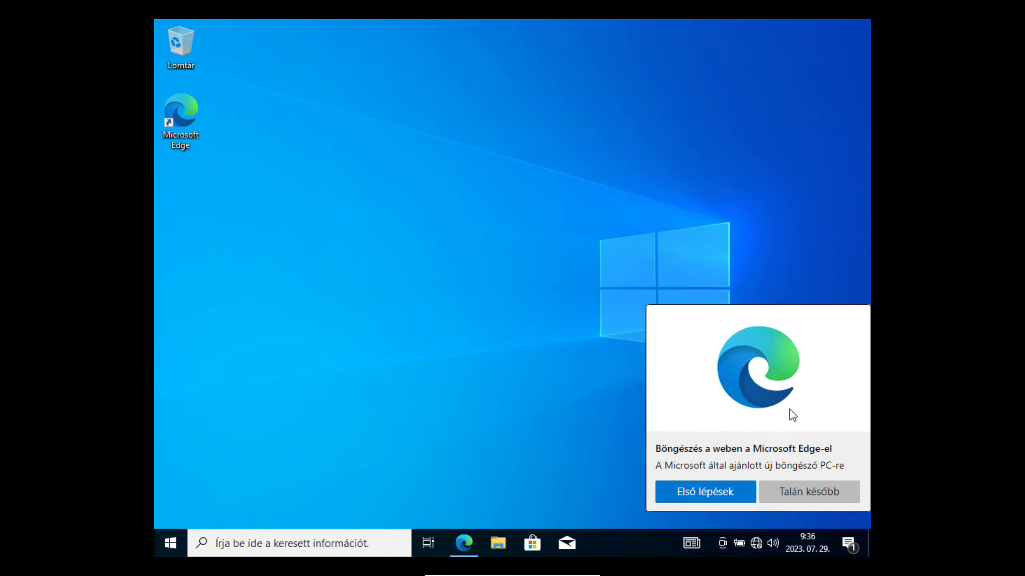
- Reconnect the virtual machine's network adapter and refuse to let other network devices discover the PC
click(790, 492)
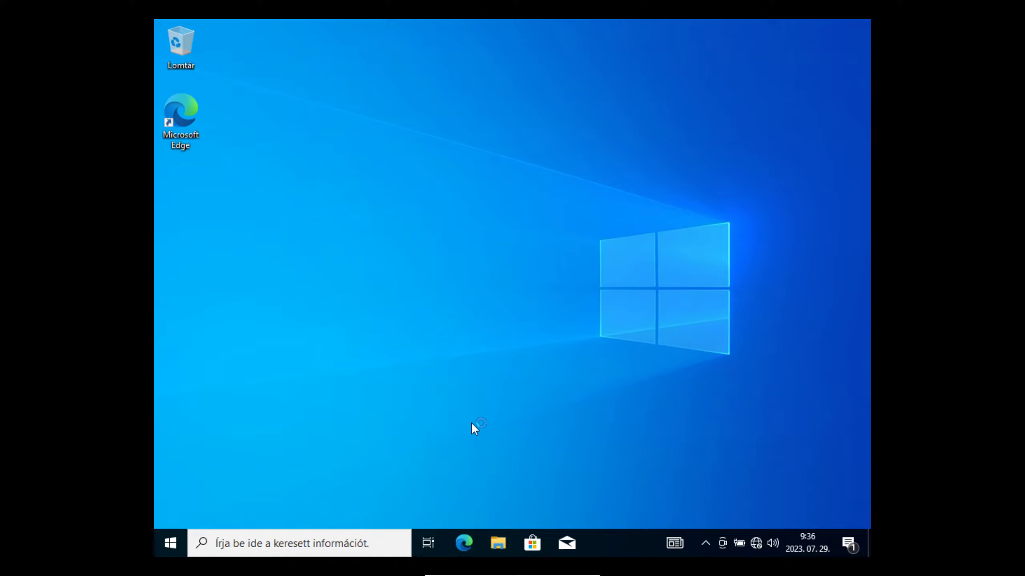
mouse_move(502, 573)
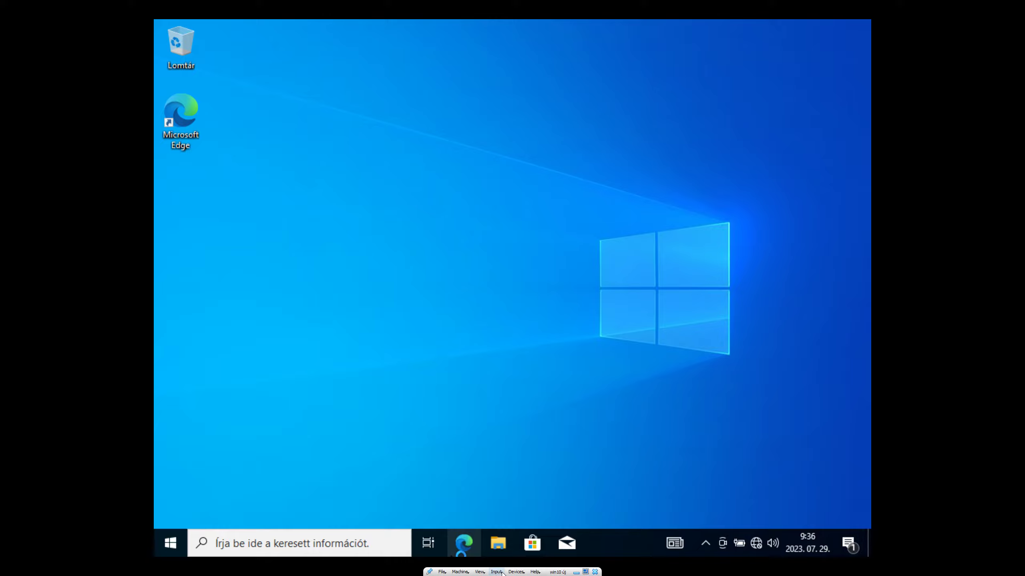
click(516, 572)
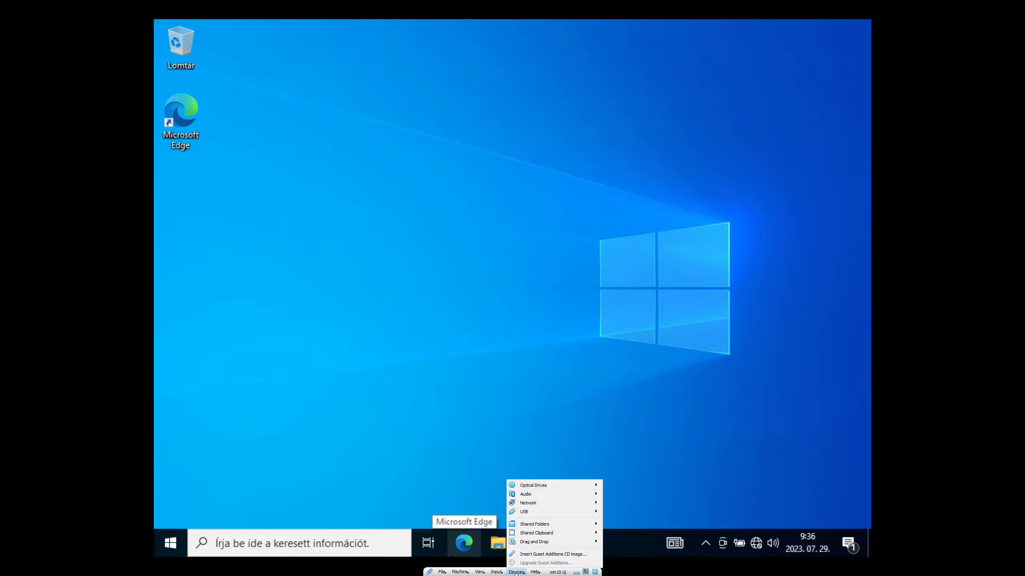
mouse_move(581, 502)
click(631, 512)
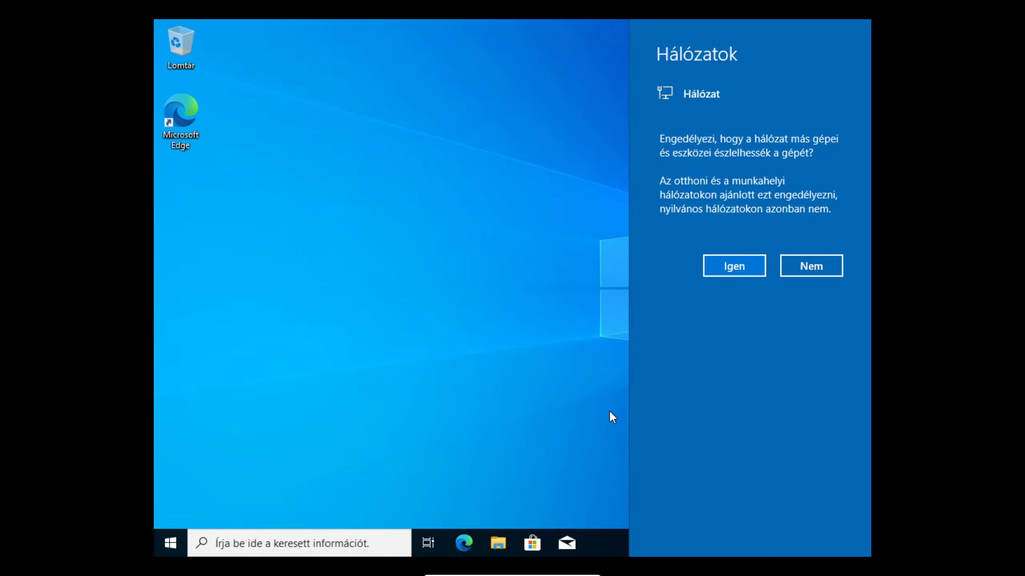
click(795, 258)
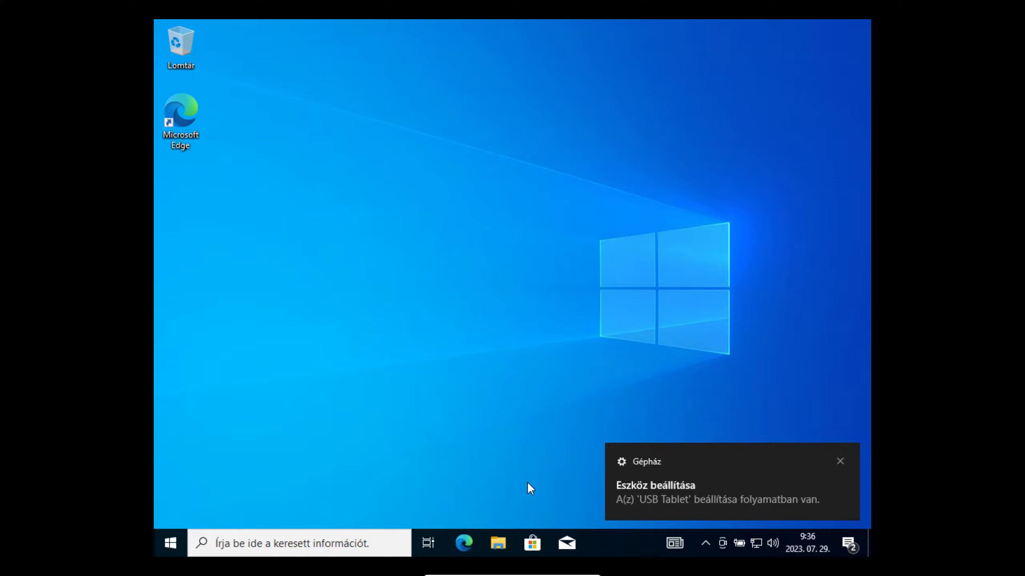
- Close the device settings opened from the USB Tablet notification and hide the Meet Now icon on the taskbar
click(760, 491)
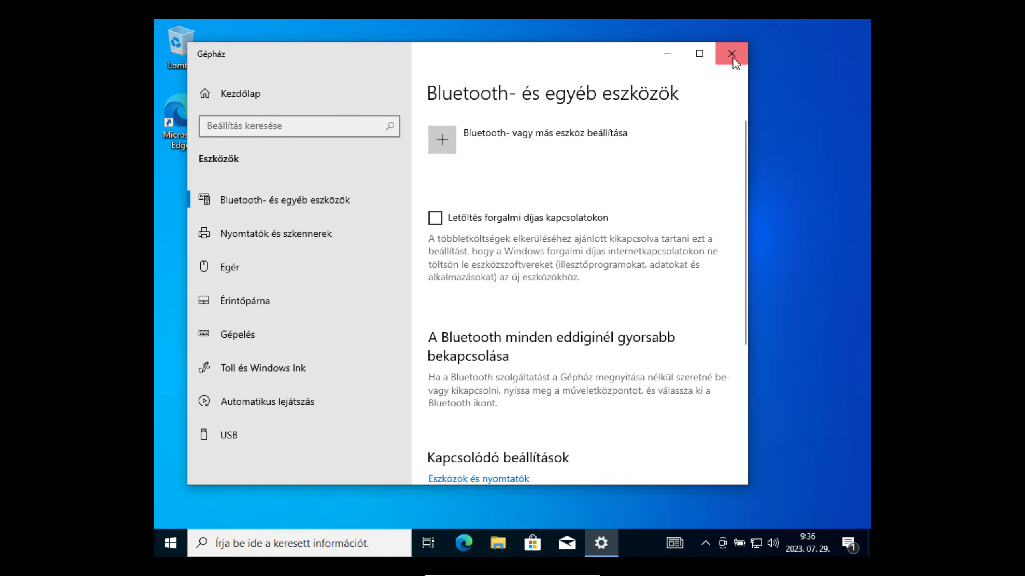
click(731, 53)
right_click(720, 544)
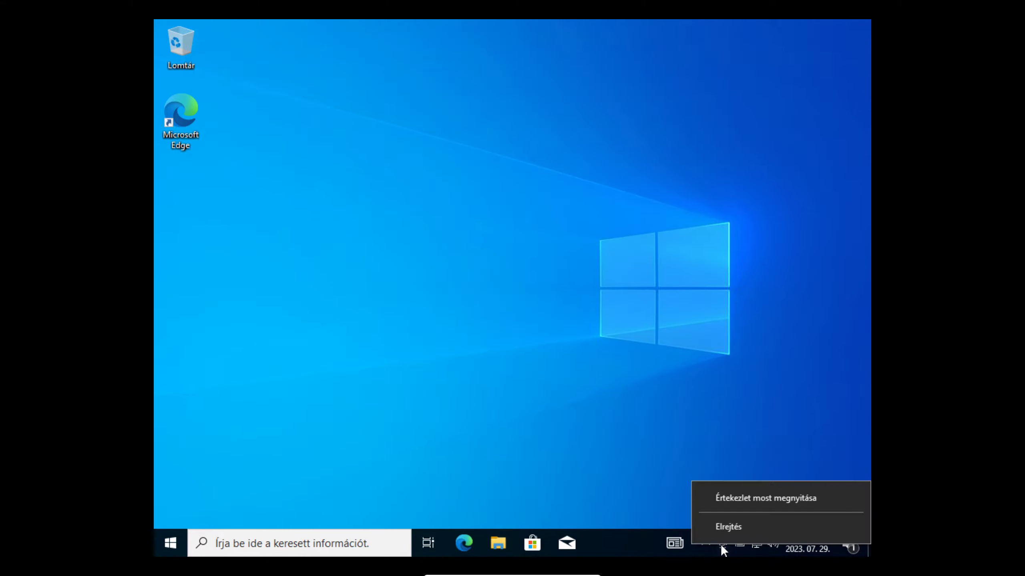
click(724, 532)
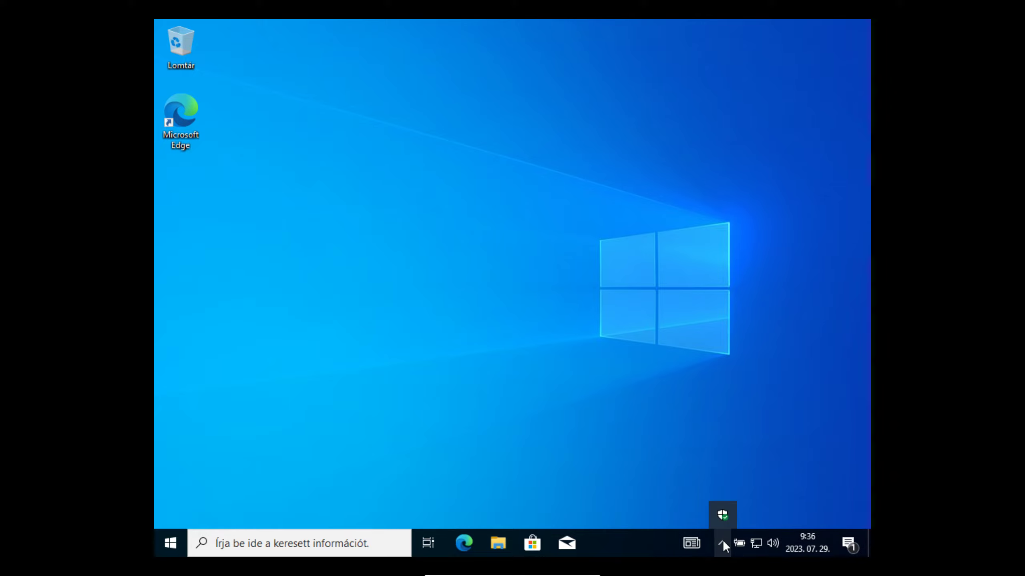
- Remove the Task View button from the taskbar and set the taskbar search to hidden (Elrejtve)
right_click(693, 541)
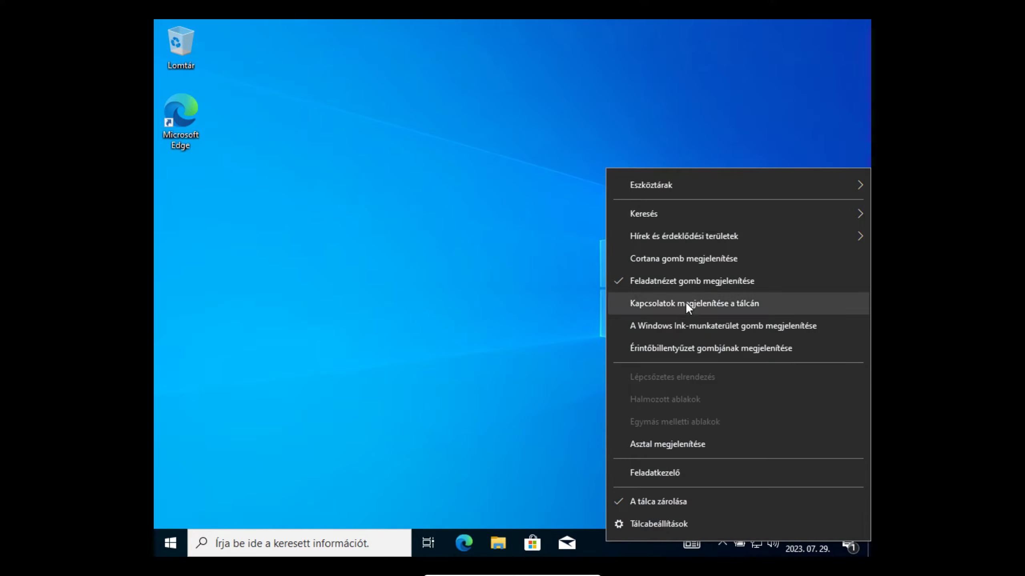
click(693, 285)
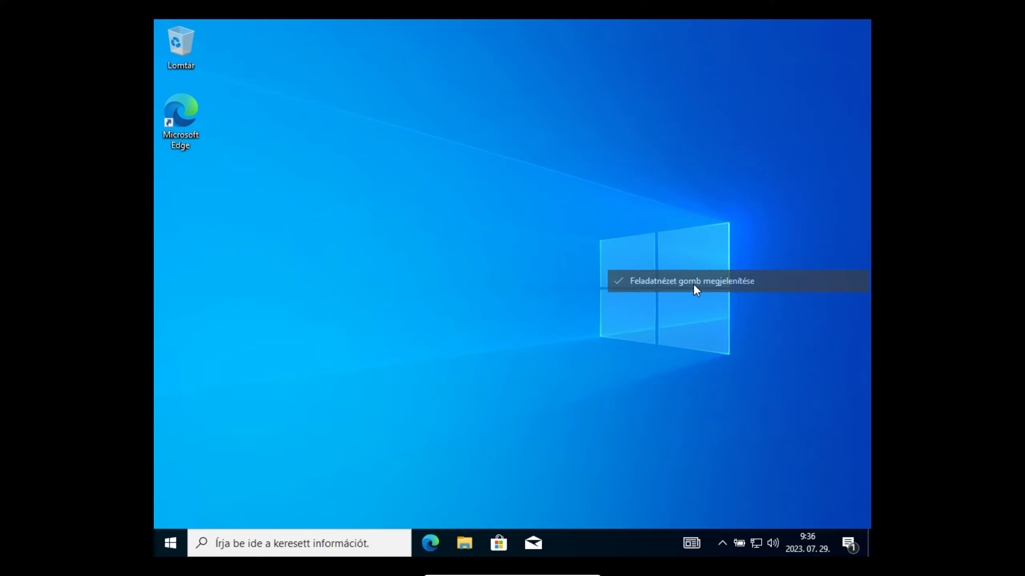
right_click(689, 540)
mouse_move(673, 222)
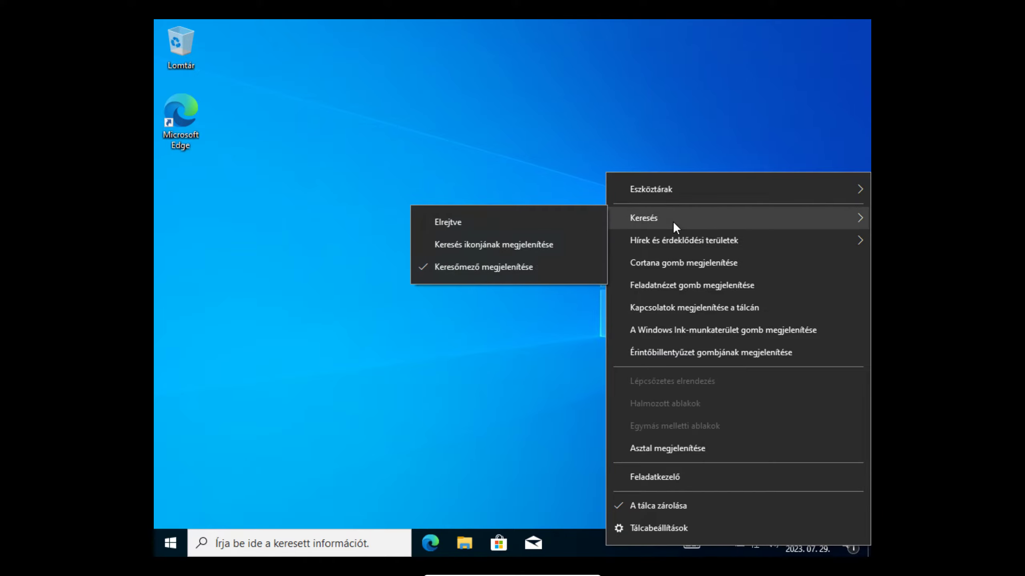
click(519, 220)
- Turn off the news and interests feature (Hírek és érdeklődési területek) on the taskbar
right_click(690, 542)
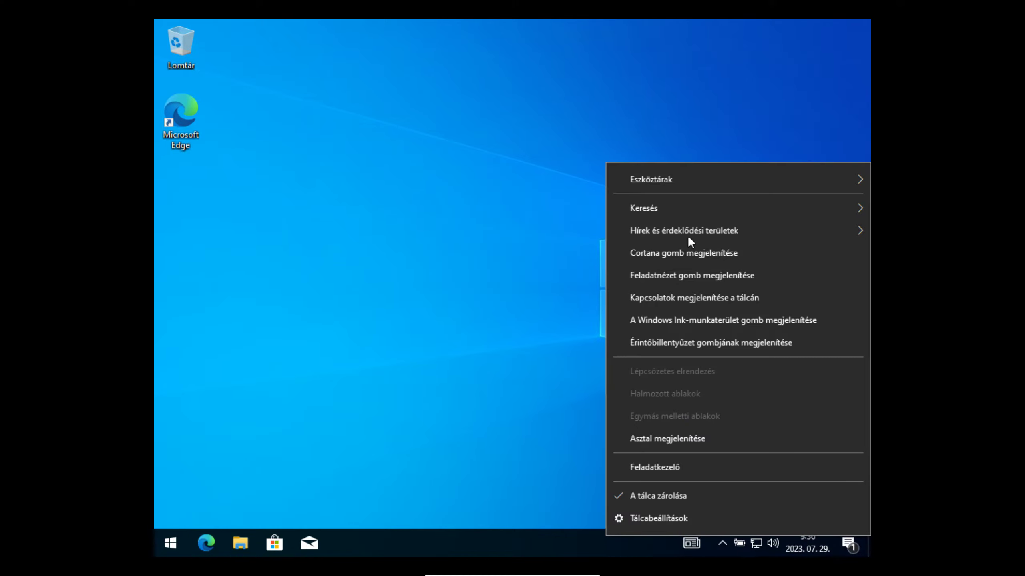
mouse_move(684, 237)
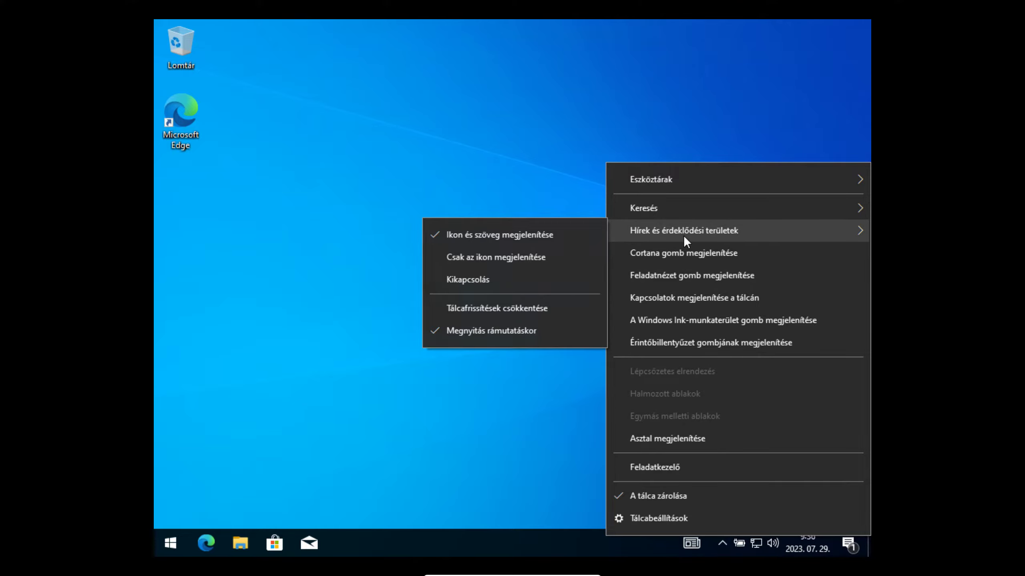
click(471, 276)
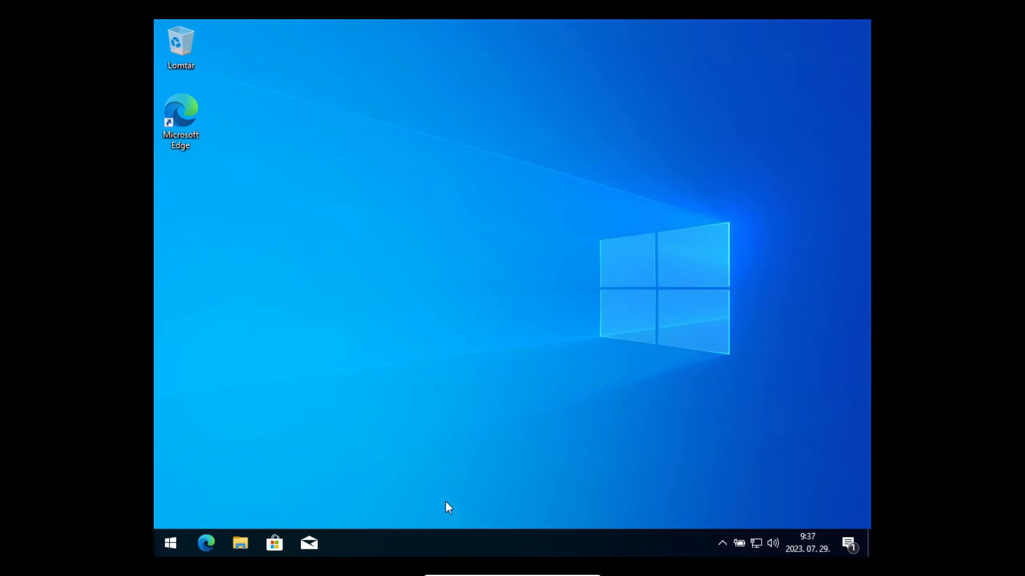
- Uninstall the Posta mail app from its Start menu tile
click(178, 540)
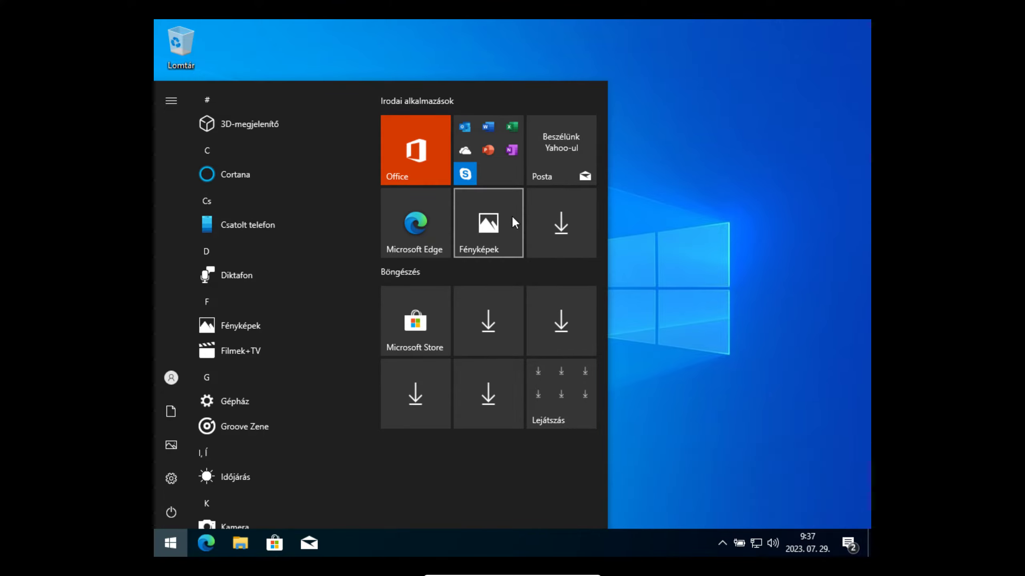
right_click(565, 151)
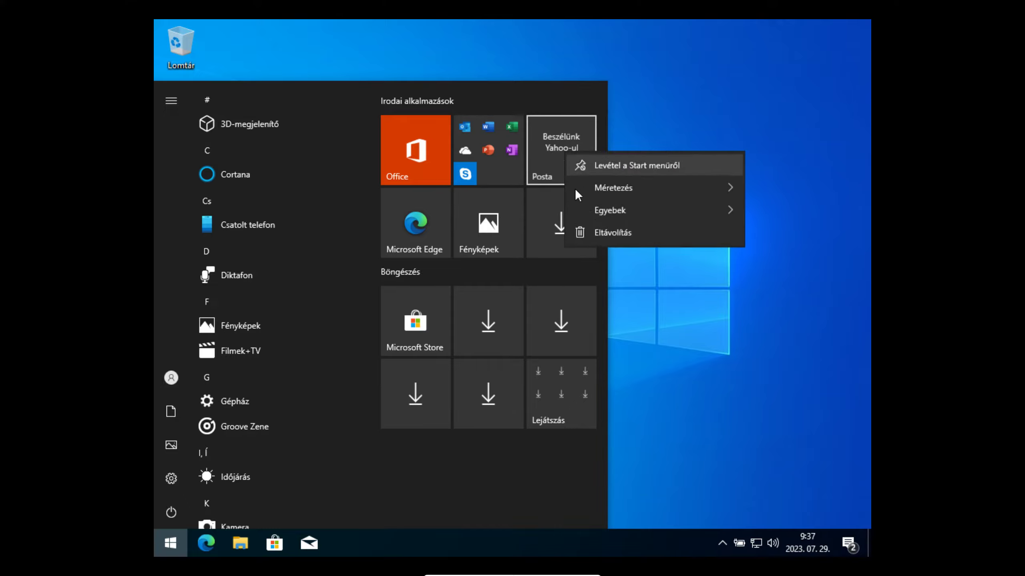
click(611, 233)
click(625, 93)
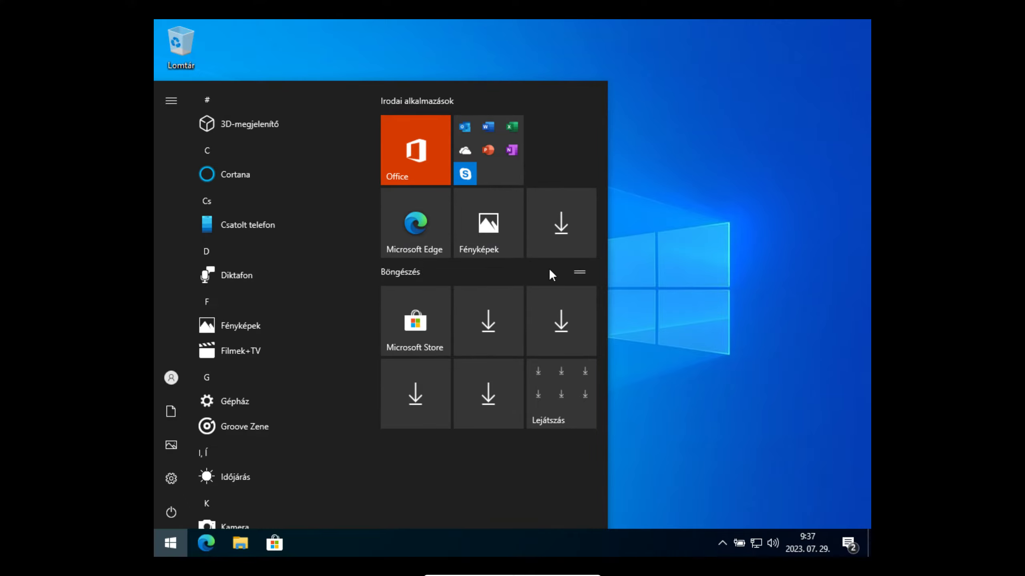
- Remove the Lejátszás folder of tiles from the Start menu and close the menu
right_click(546, 394)
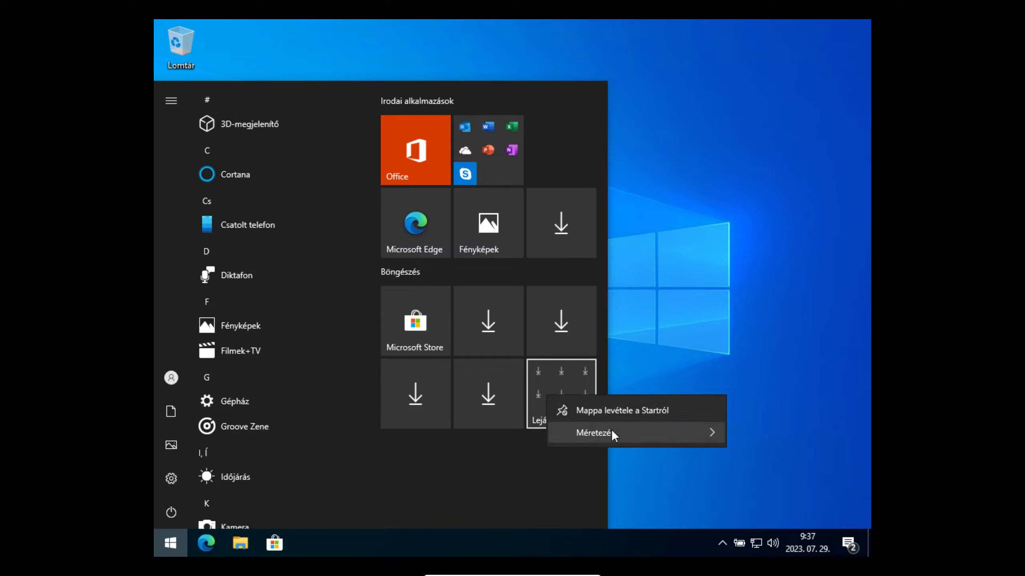
click(608, 413)
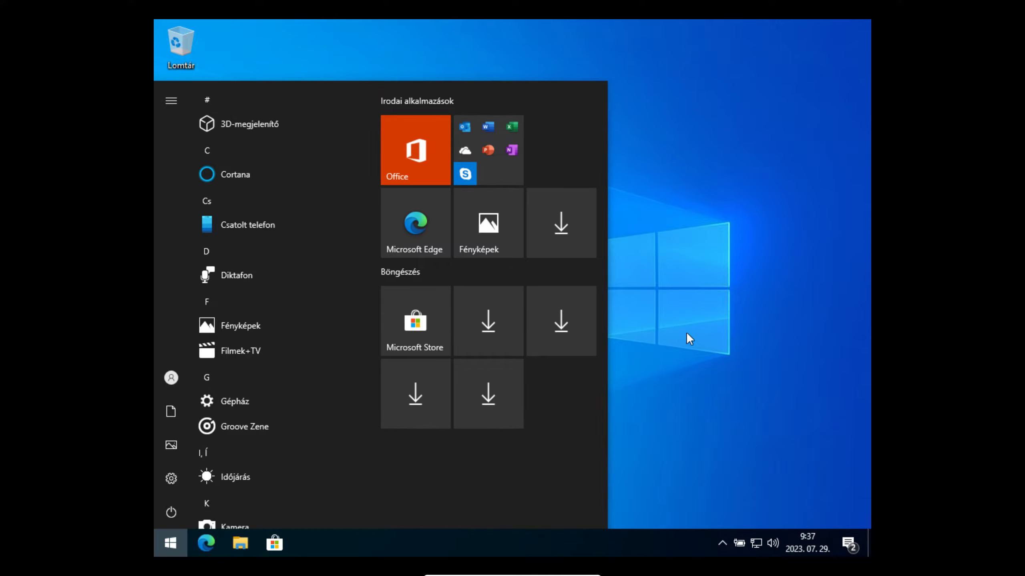
click(699, 327)
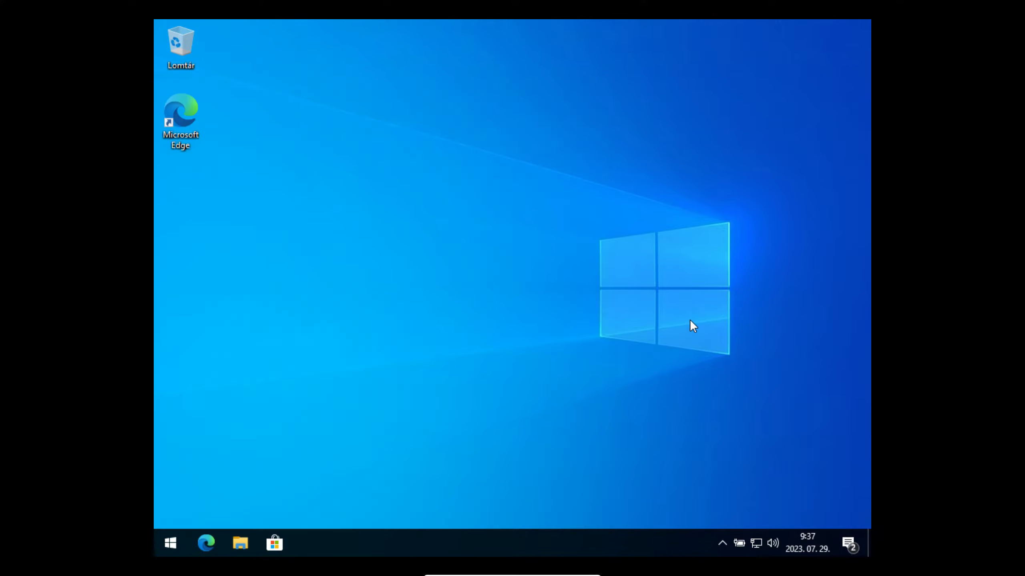
- Set the taskbar search to show the full search box (Keresőmező megjelenítése)
right_click(376, 547)
mouse_move(555, 222)
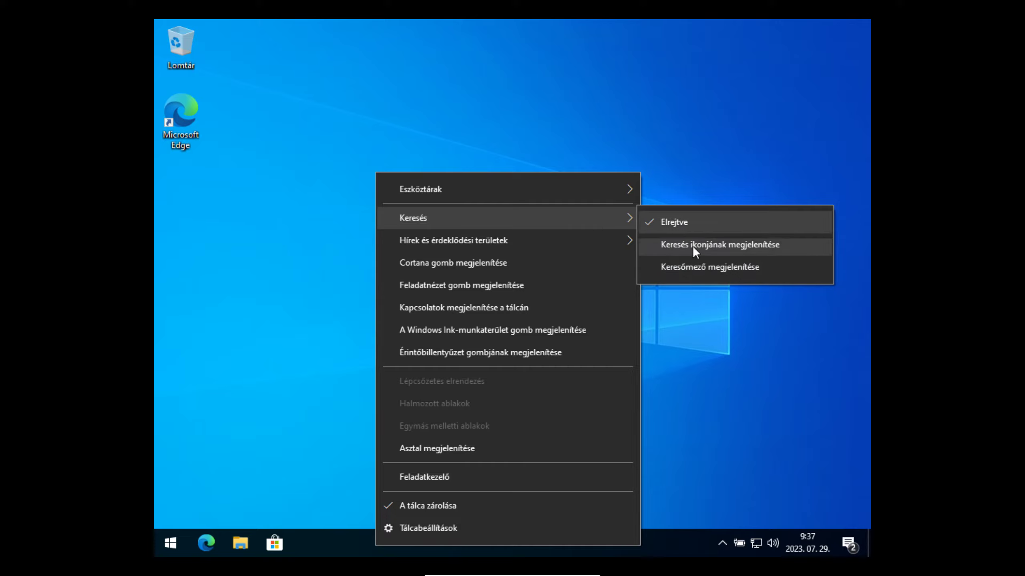
click(698, 267)
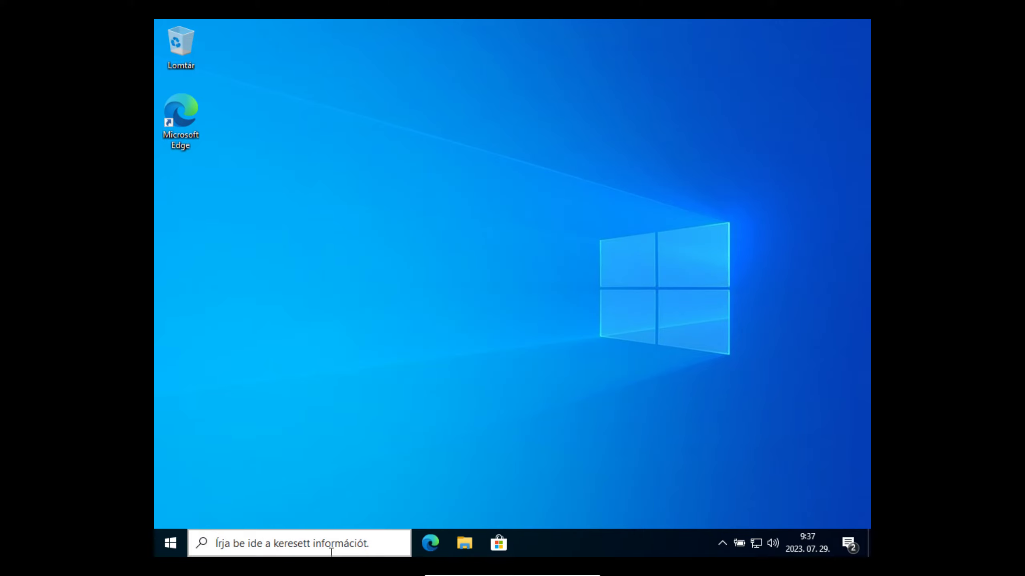
- Search Windows for "update", open the Windows Update settings and maximize the window
click(391, 542)
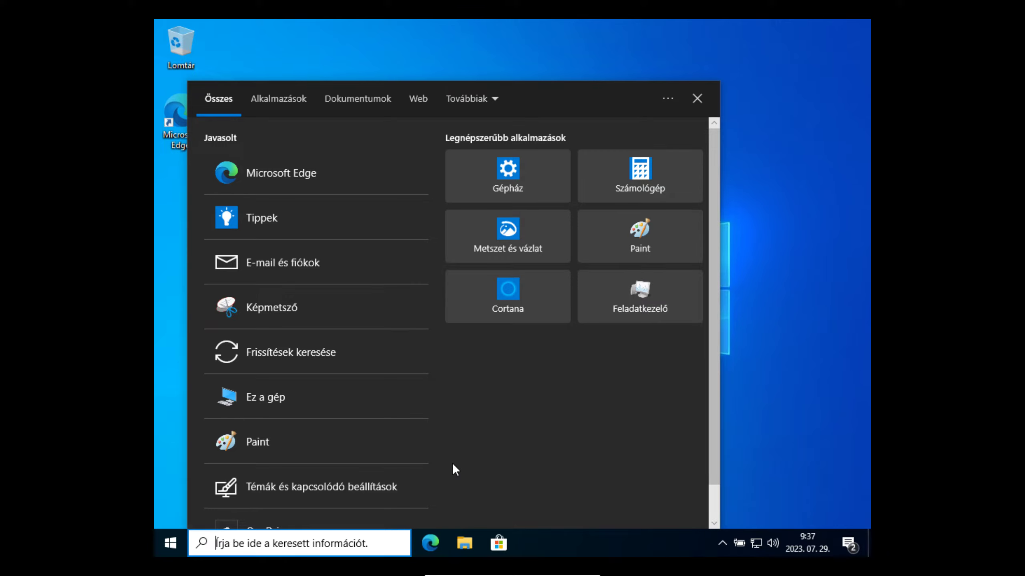
text(update)
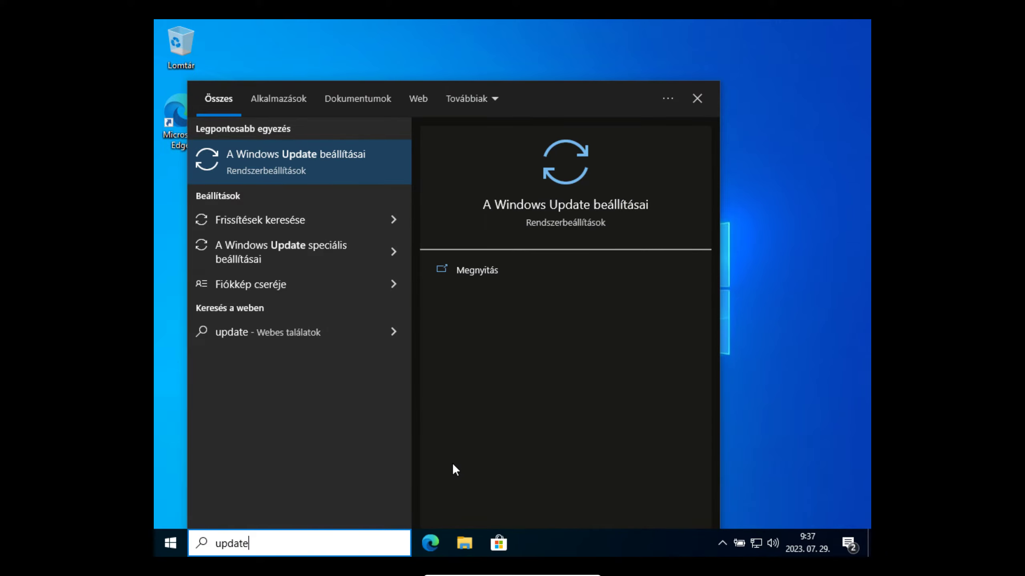
click(303, 161)
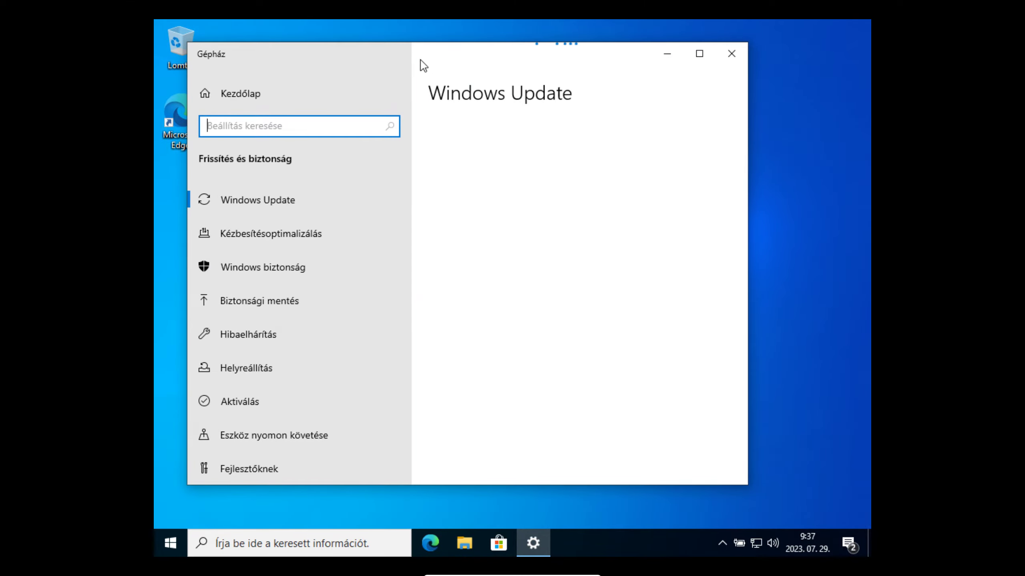
drag(423, 65, 485, 62)
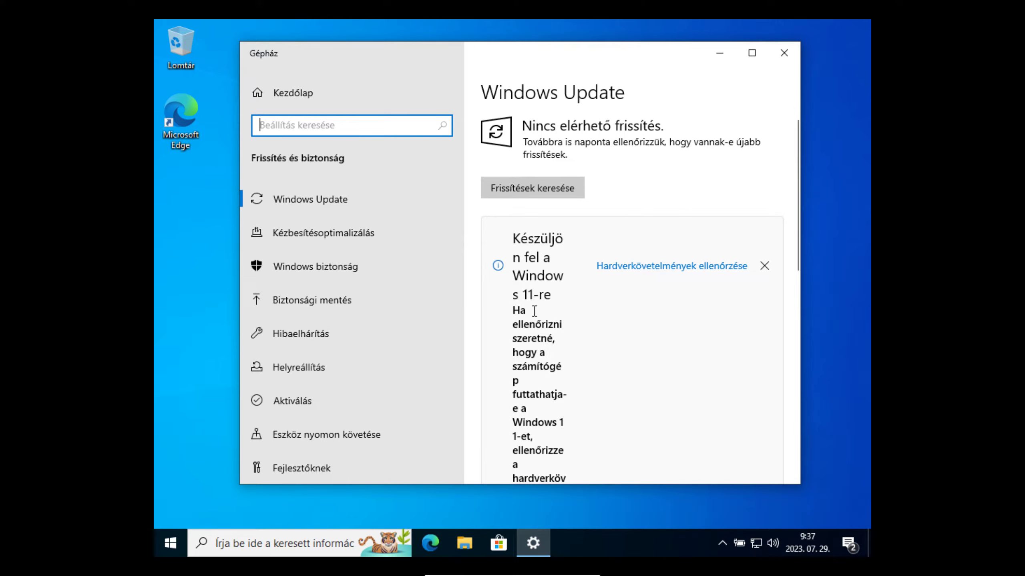
click(751, 53)
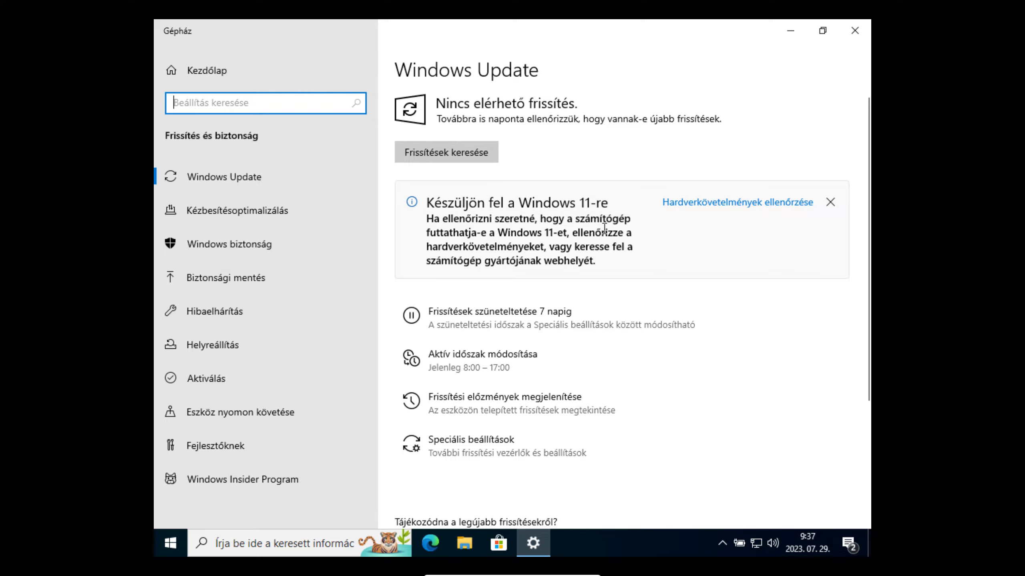
- View the Windows 11 hardware requirements page linked from Windows Update, and close both the browser and the settings
click(697, 203)
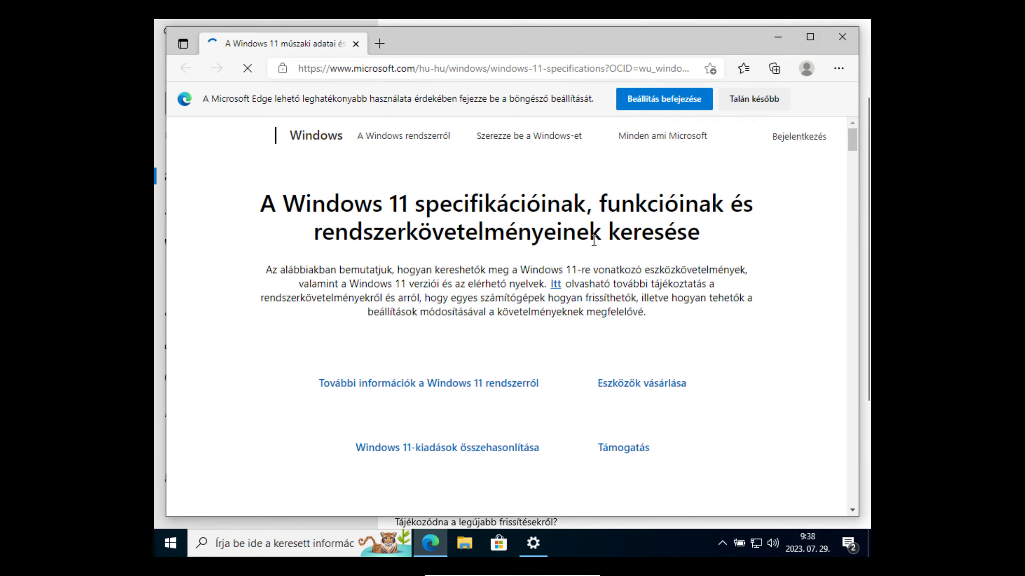
click(842, 42)
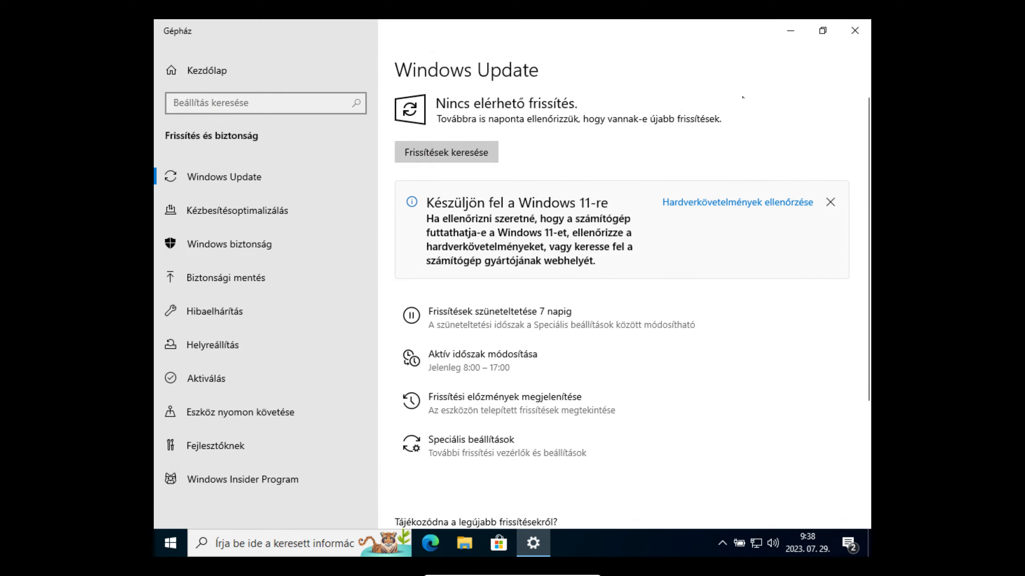
click(854, 31)
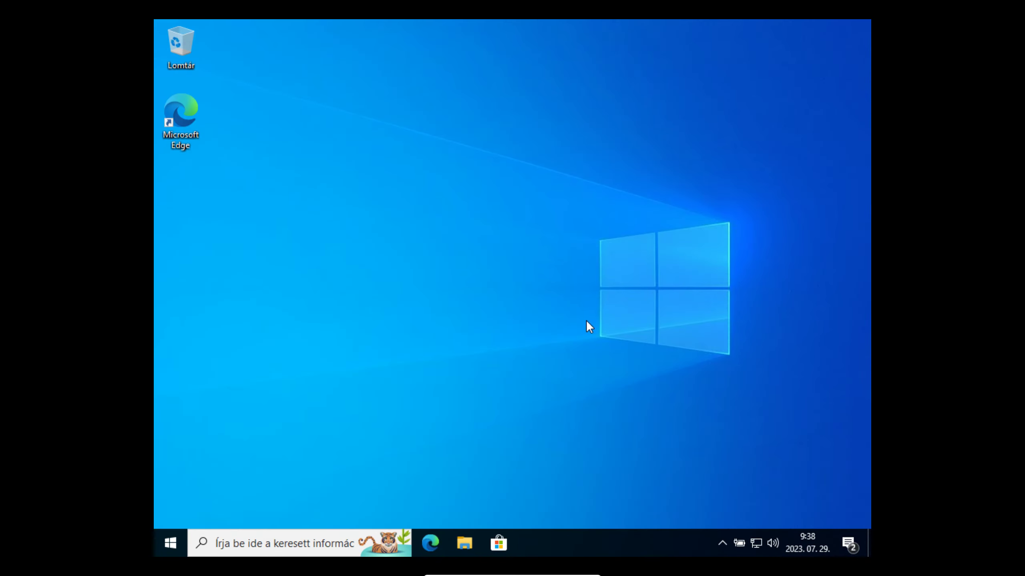
- Open google.hu in a maximized Microsoft Edge window, answer the Google cookie consent prompt and minimize the browser
click(429, 547)
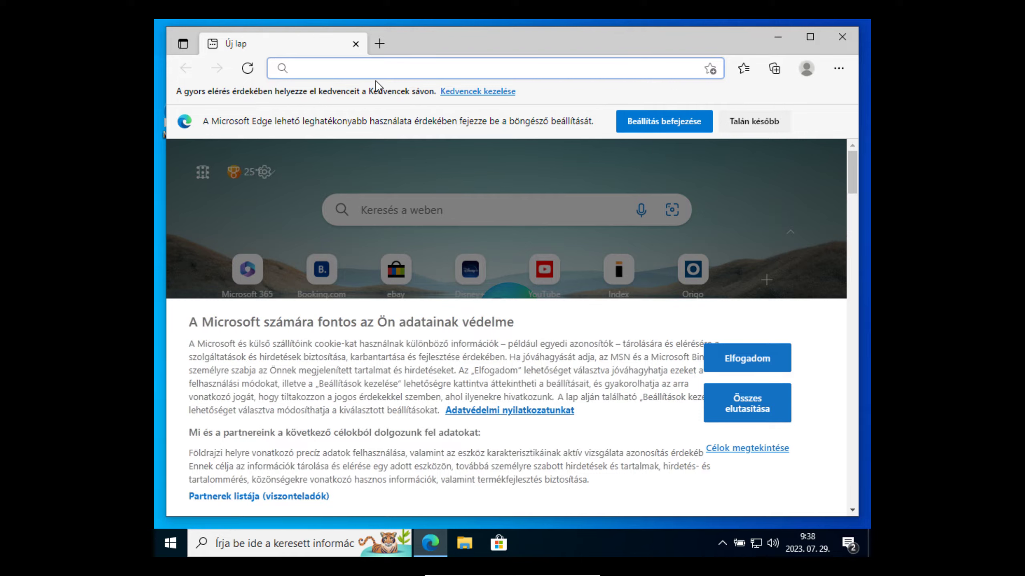
text(google.hu)
key(Return)
click(810, 37)
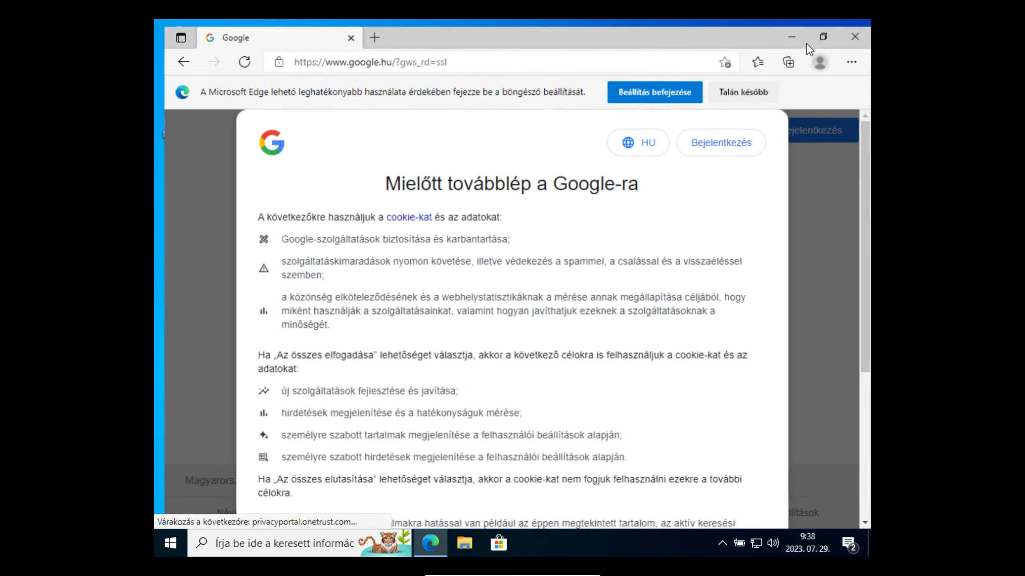
scroll(504, 383, down, 5)
click(456, 434)
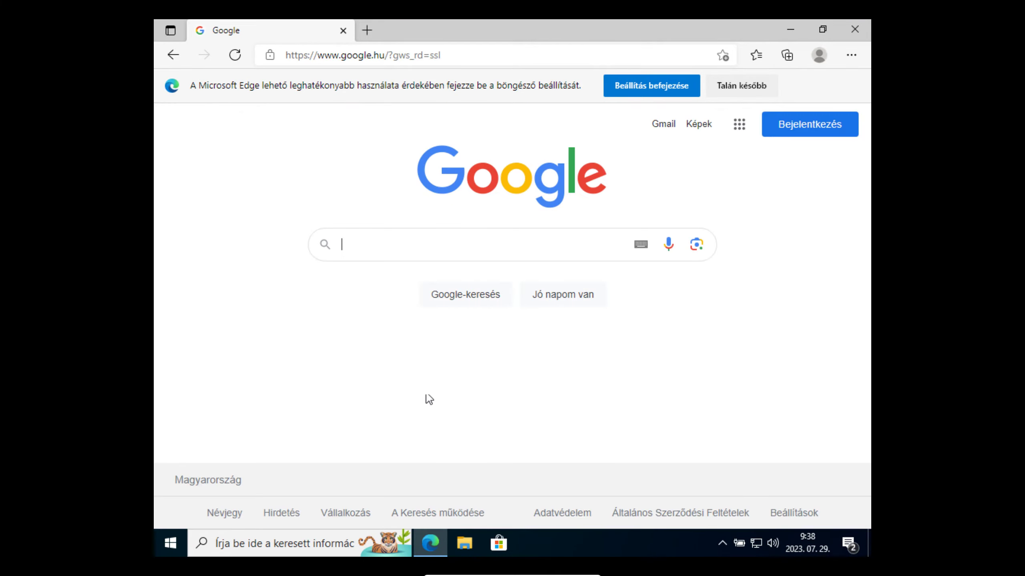
click(787, 33)
- Look at the desktop background personalization settings and close them
right_click(596, 99)
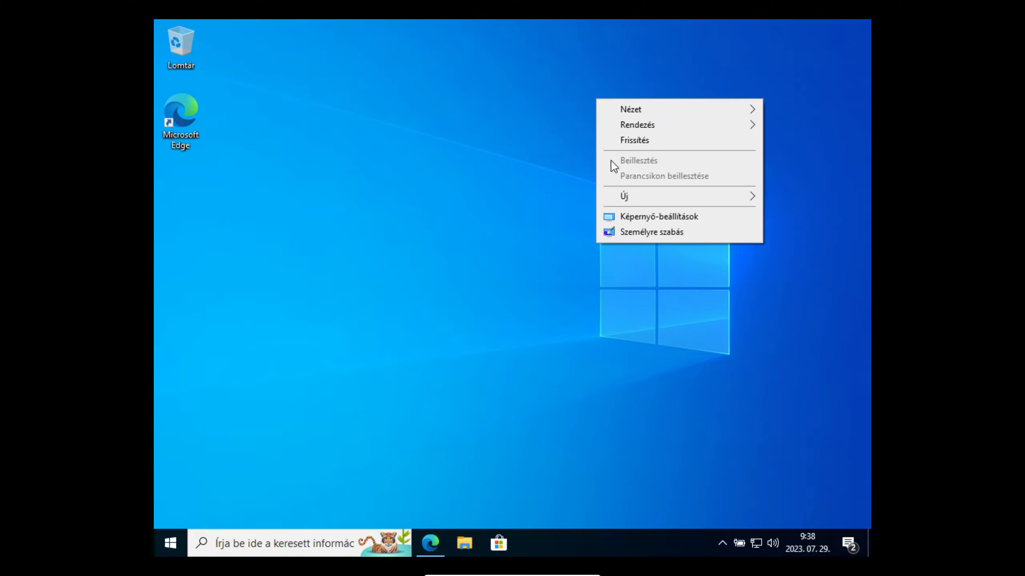
click(636, 232)
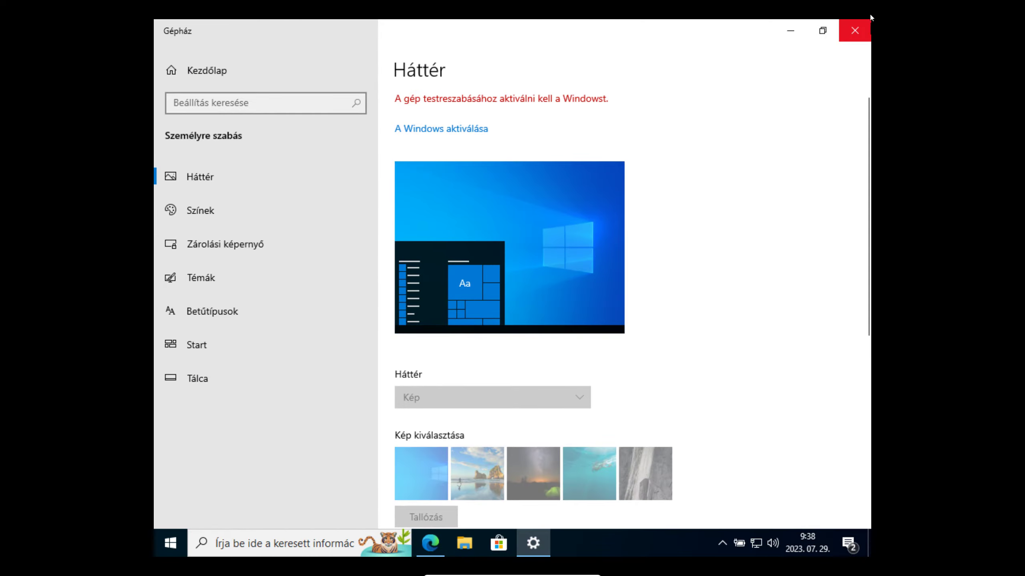
click(869, 19)
- Set the display resolution to 1600 × 1200 and keep the change
right_click(512, 130)
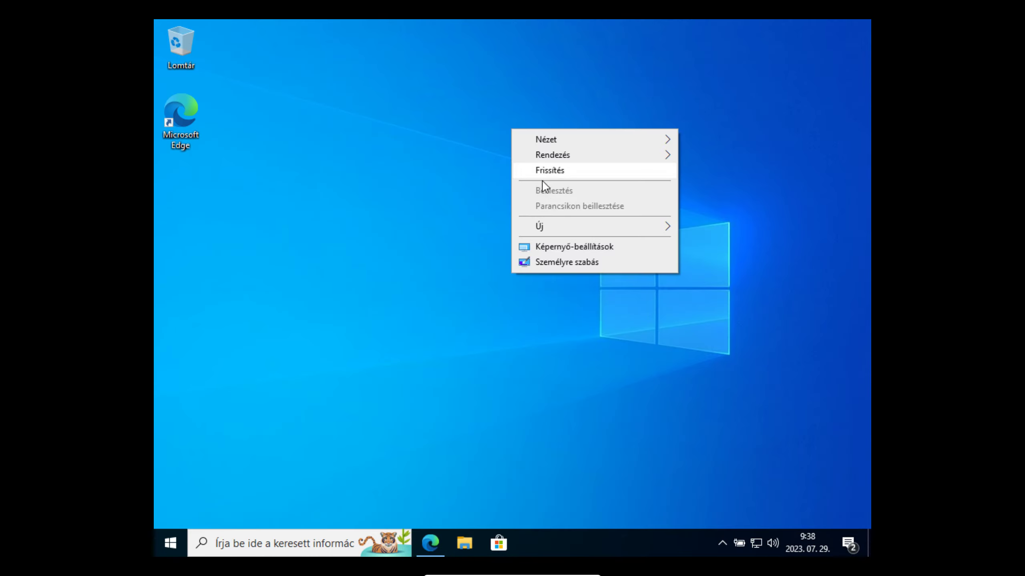
click(564, 245)
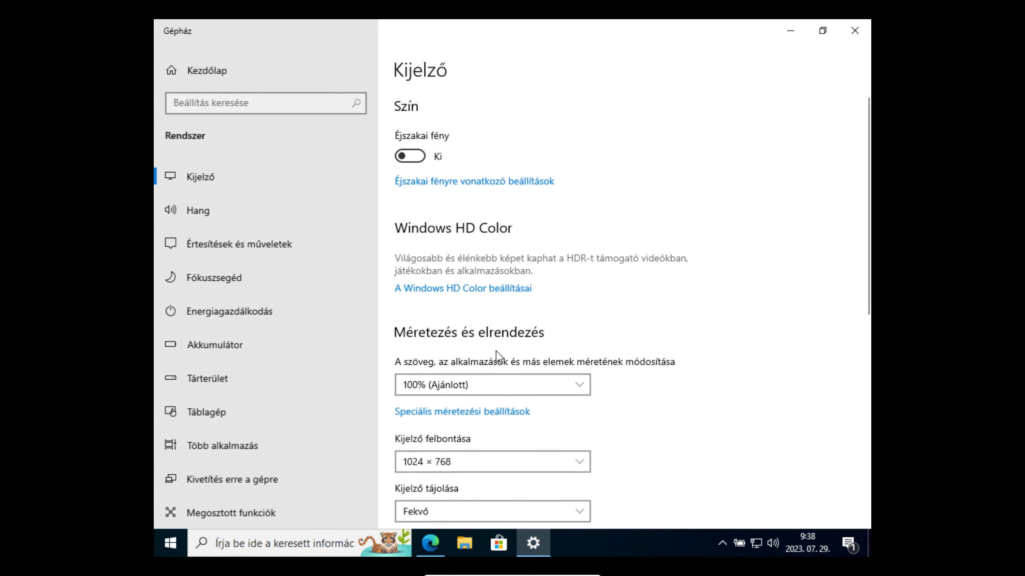
click(484, 454)
click(482, 405)
click(604, 429)
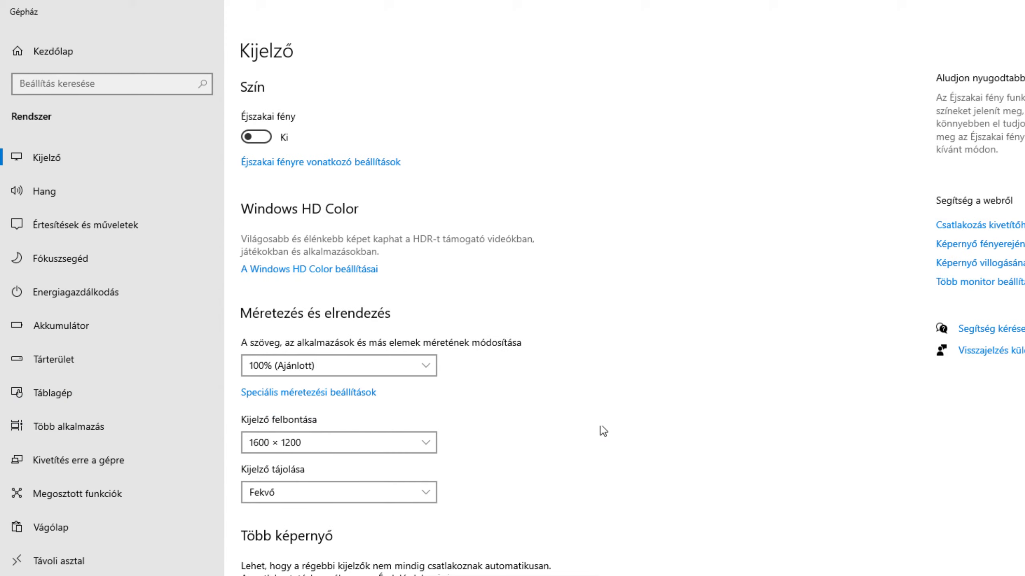
- Adjust Virtual Screen 1 in the virtual machine's view options to fit the whole guest desktop, and close the display settings
click(479, 574)
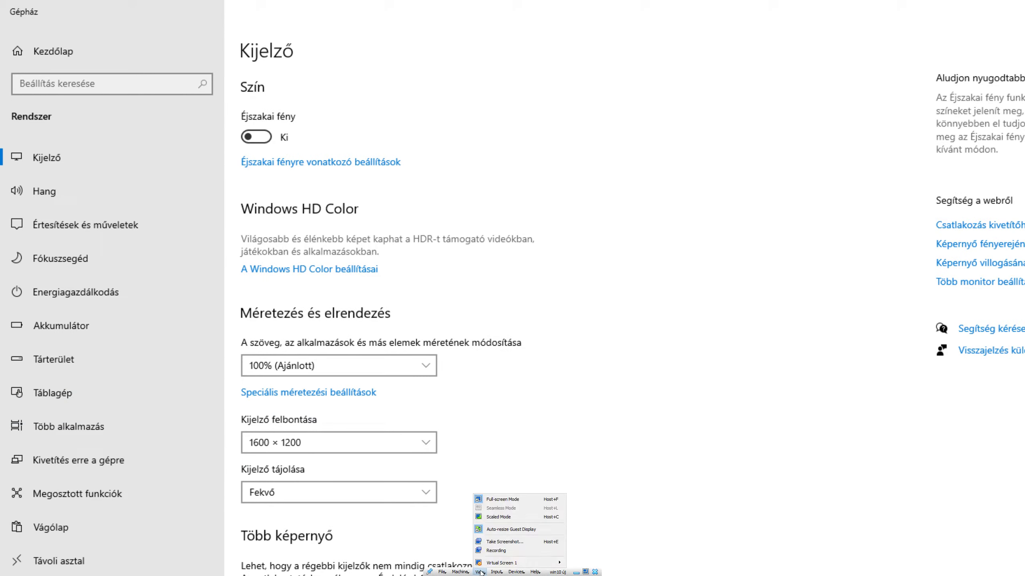
mouse_move(531, 564)
click(598, 536)
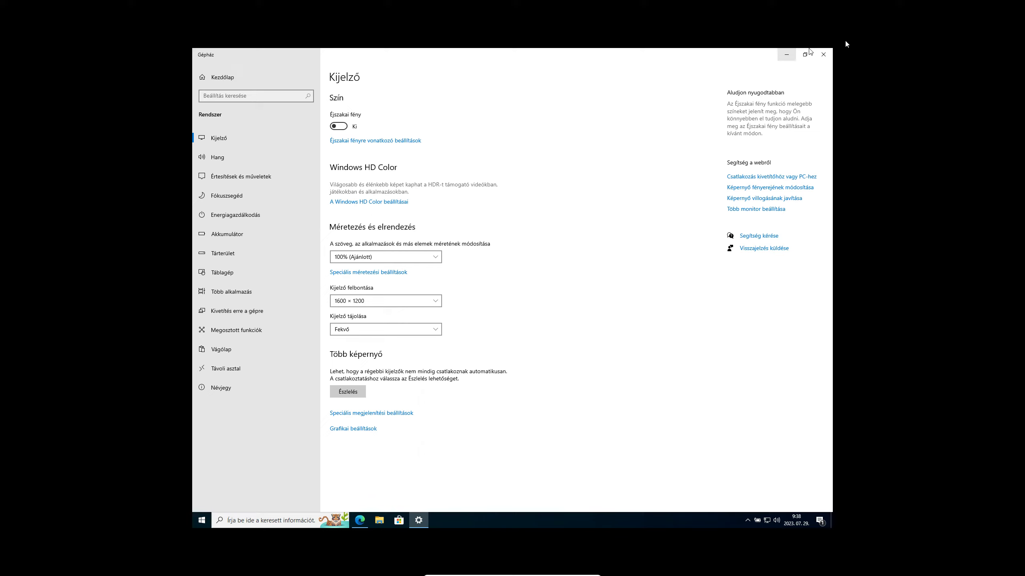
click(823, 55)
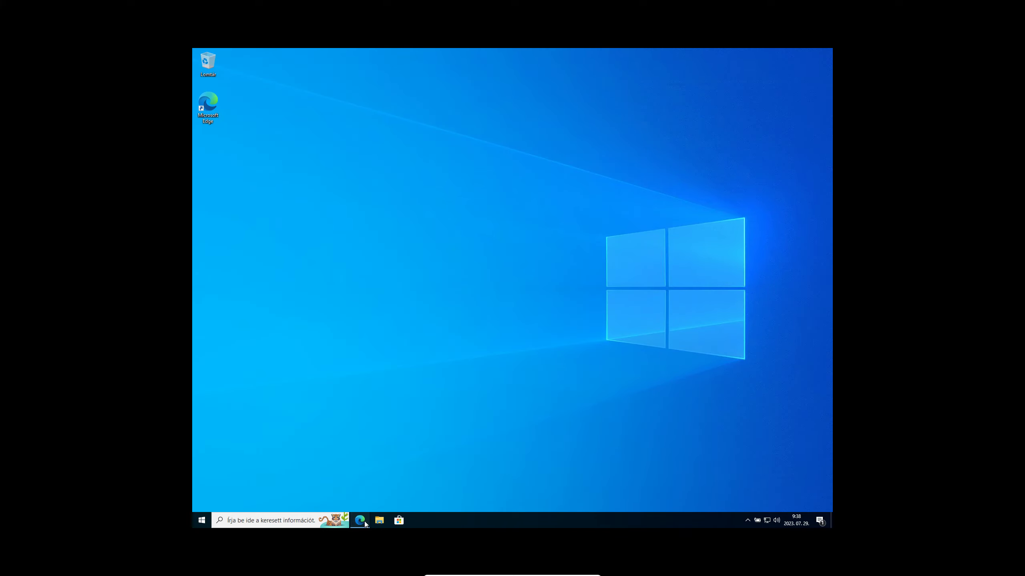
- Restore Microsoft Edge and search Google for "ptjgadm"
click(364, 522)
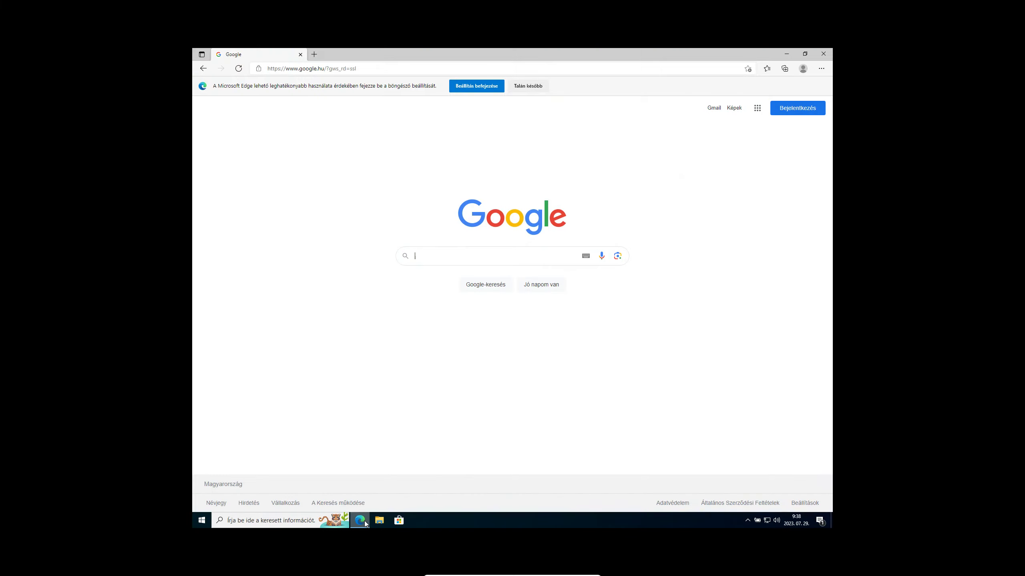
click(381, 67)
click(466, 255)
text(ptjgadm)
key(Return)
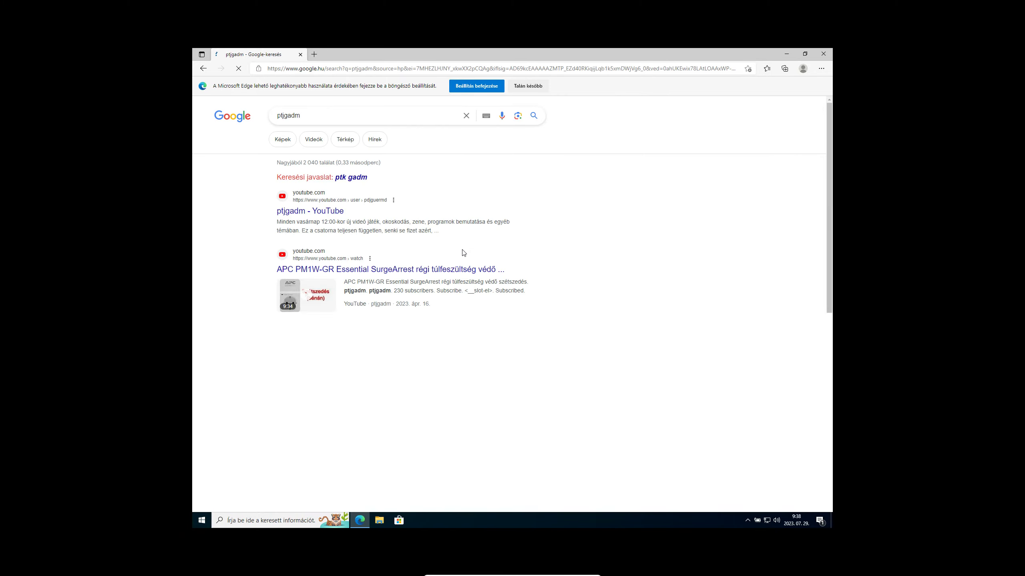
- Open the ptjgadm YouTube channel from the search results, look over its home page and close the browser
click(289, 214)
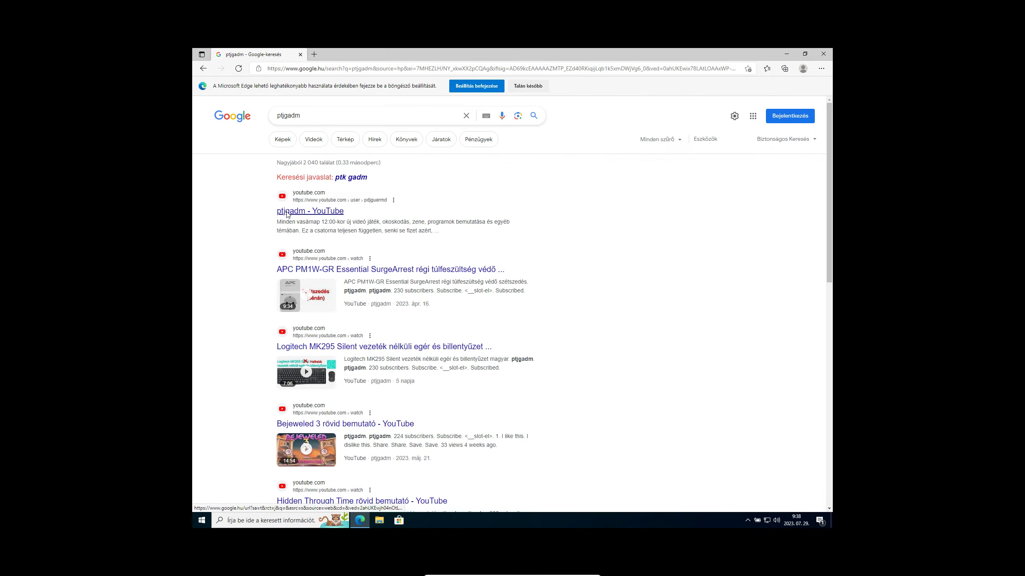
click(557, 454)
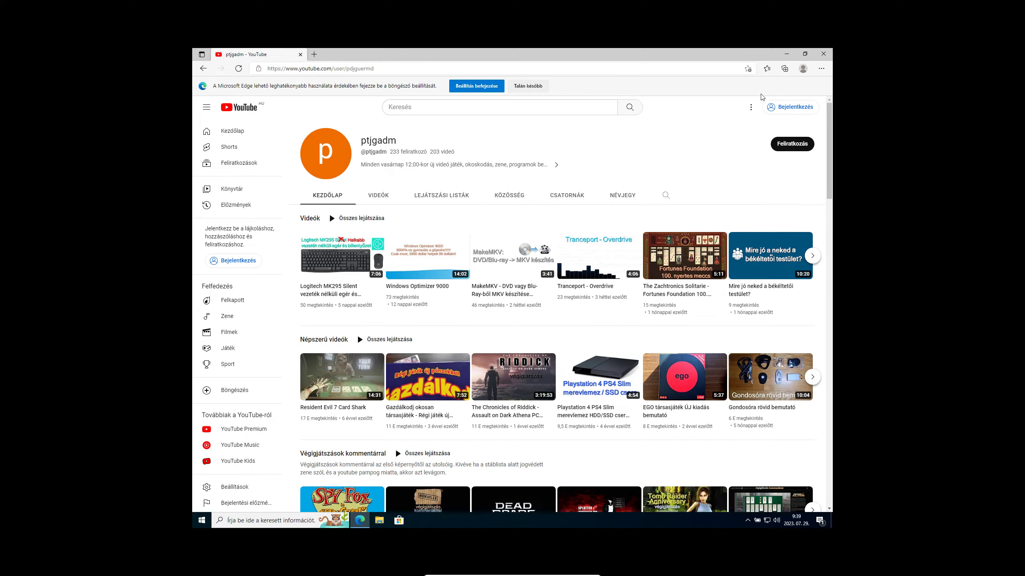
click(823, 54)
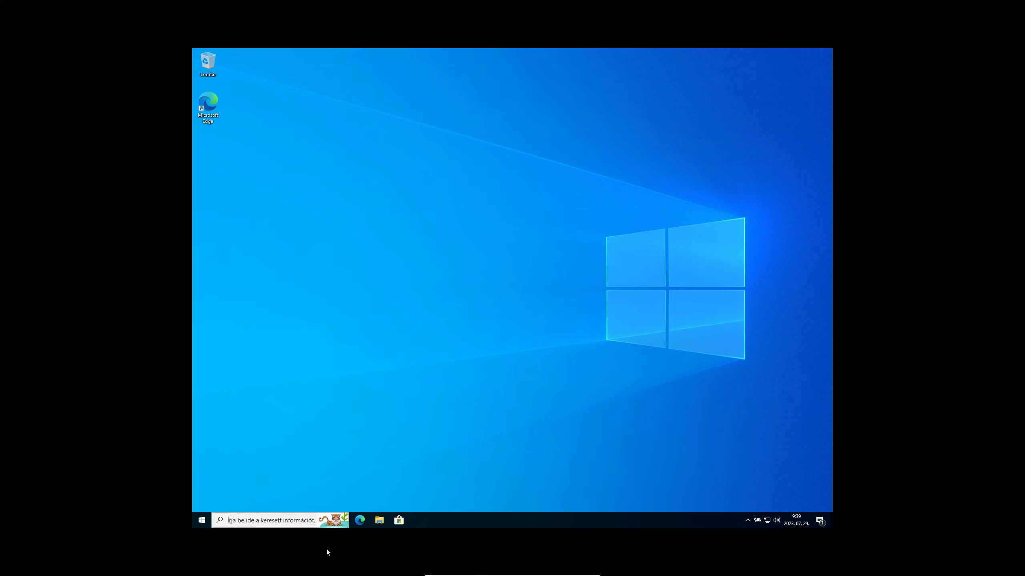
- Look over the taskbar search panel, browse the most popular apps on the Microsoft Store home page, and close the Store
click(307, 521)
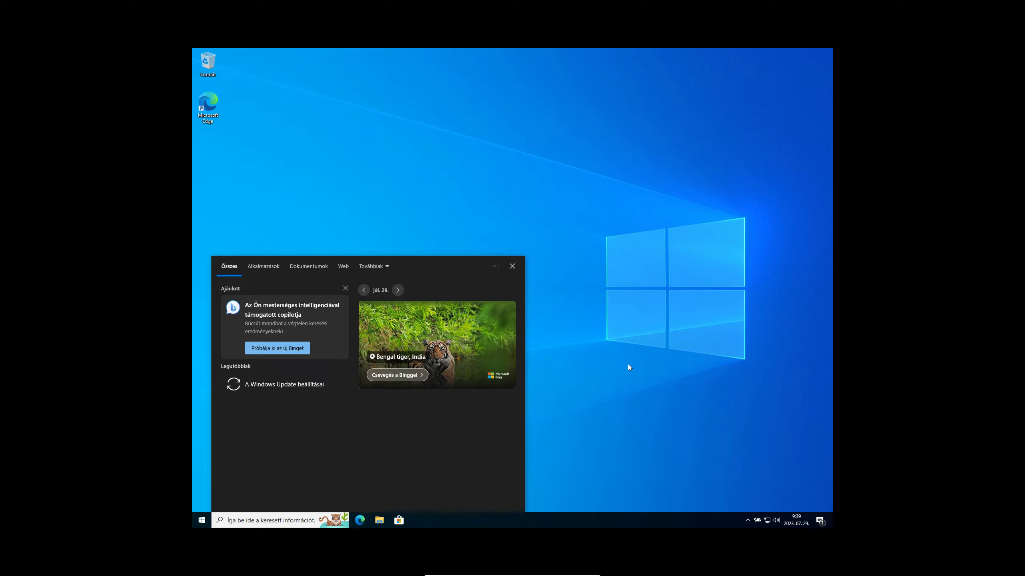
click(512, 267)
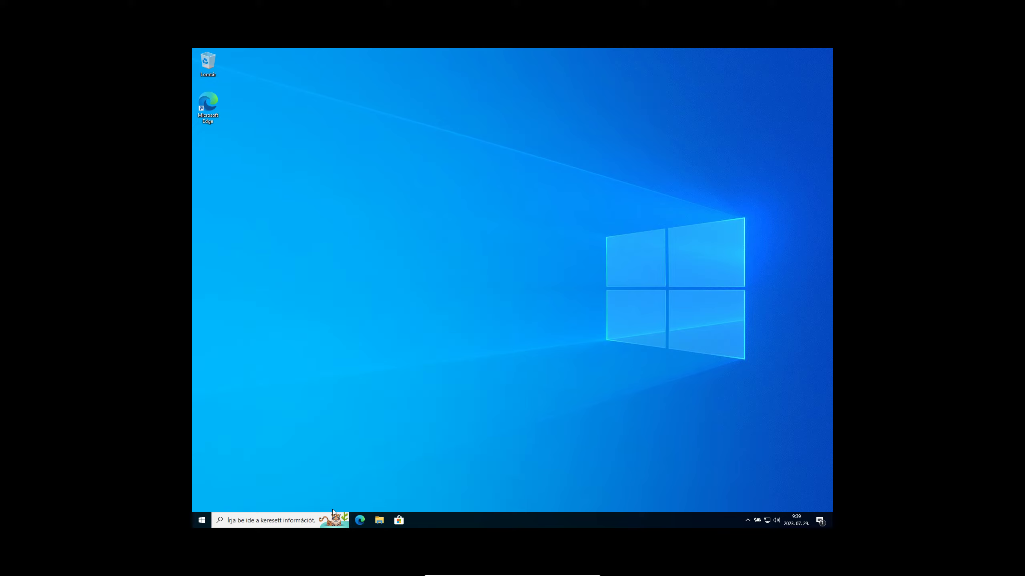
click(399, 521)
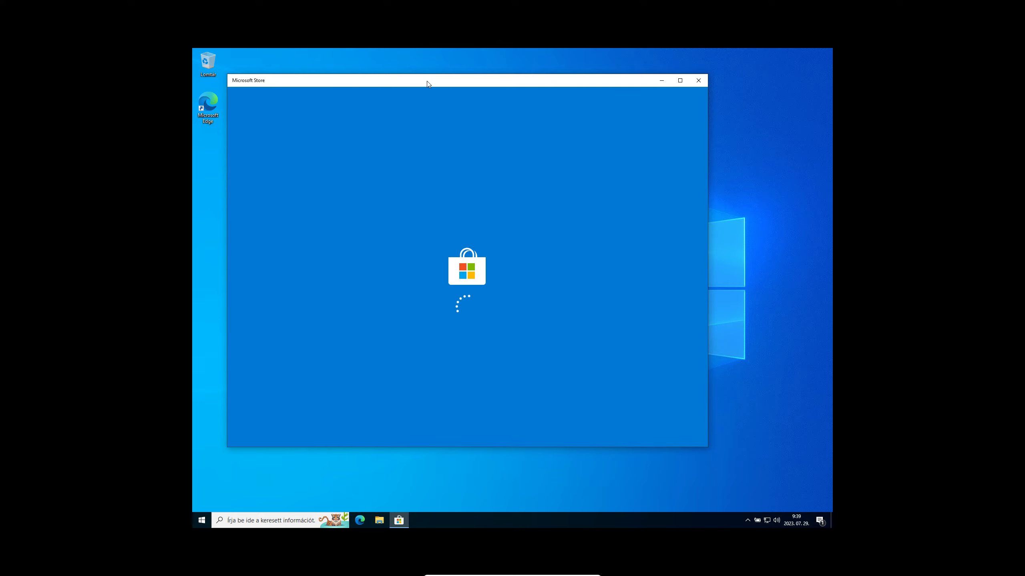
drag(428, 83, 467, 95)
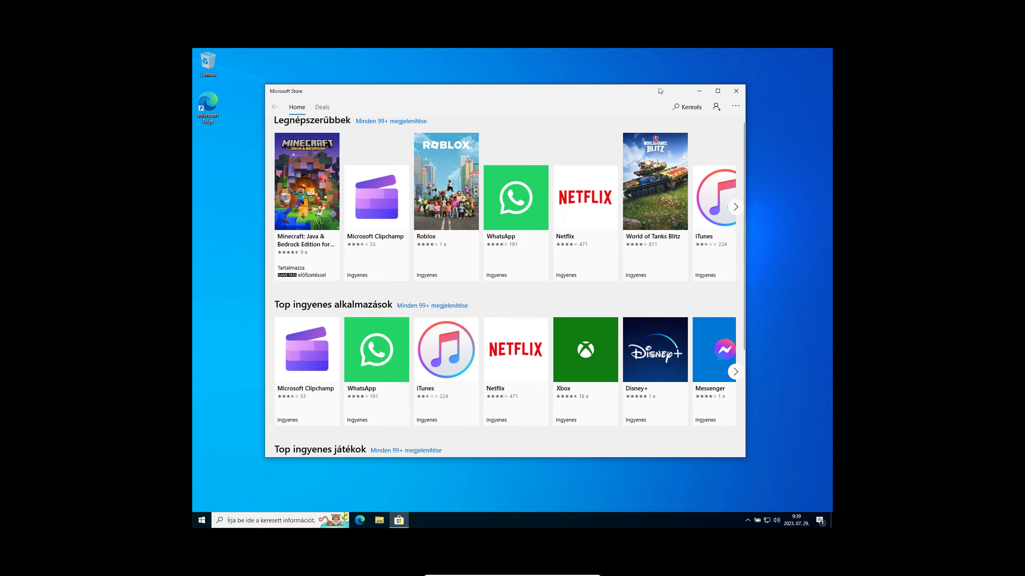
click(736, 91)
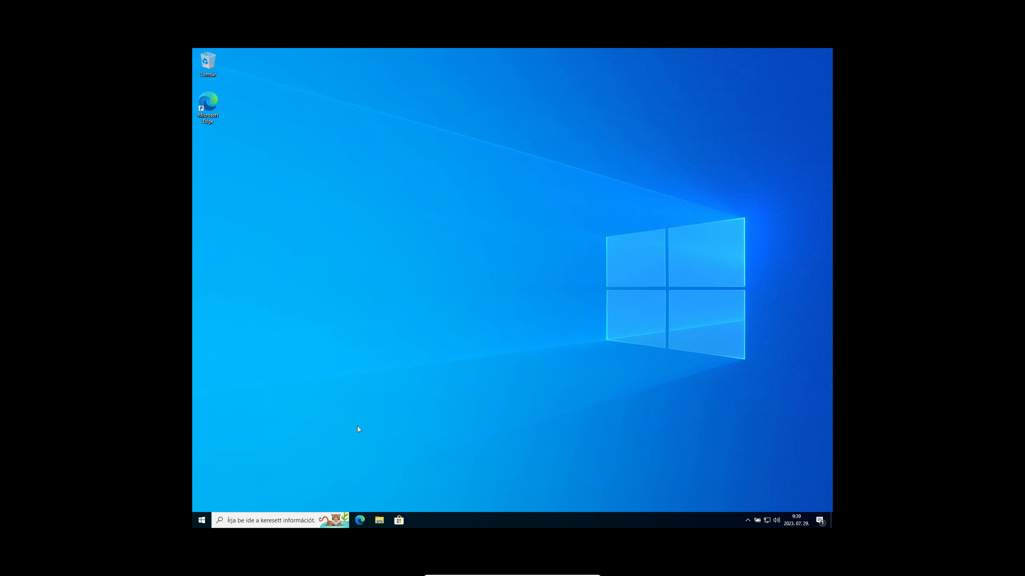
click(399, 521)
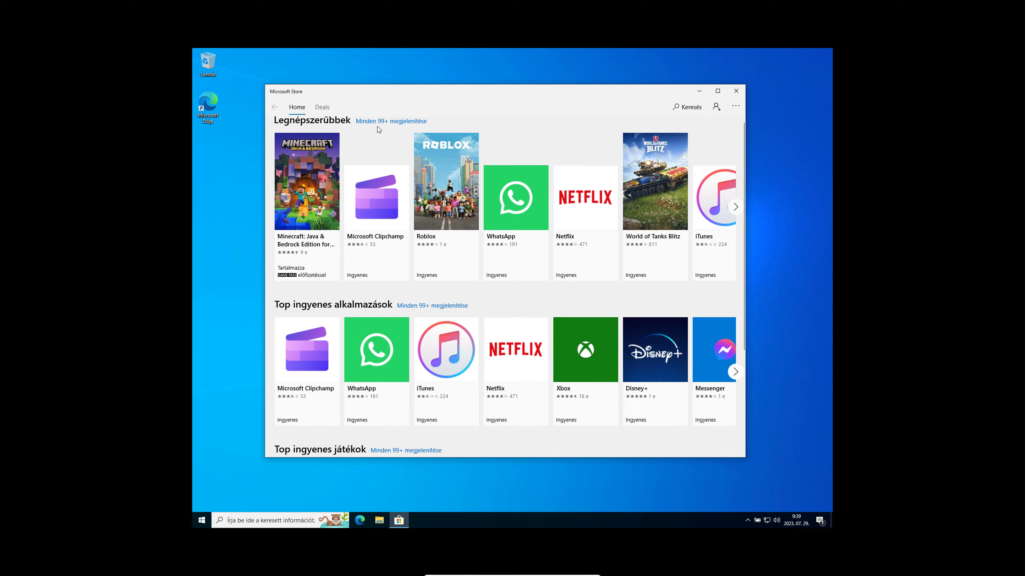
click(735, 207)
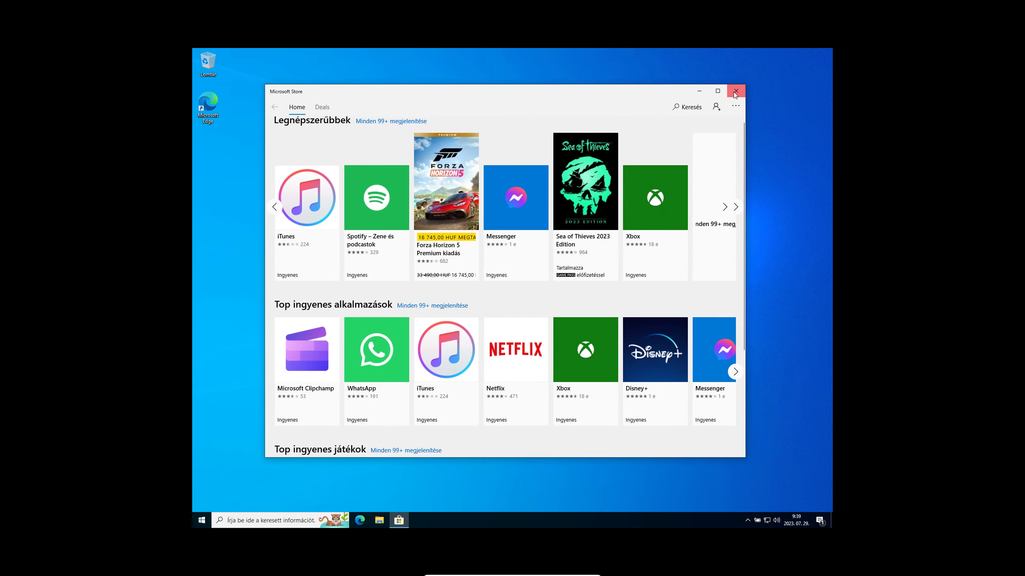
click(736, 91)
- Unpin Microsoft Store from the taskbar
right_click(397, 519)
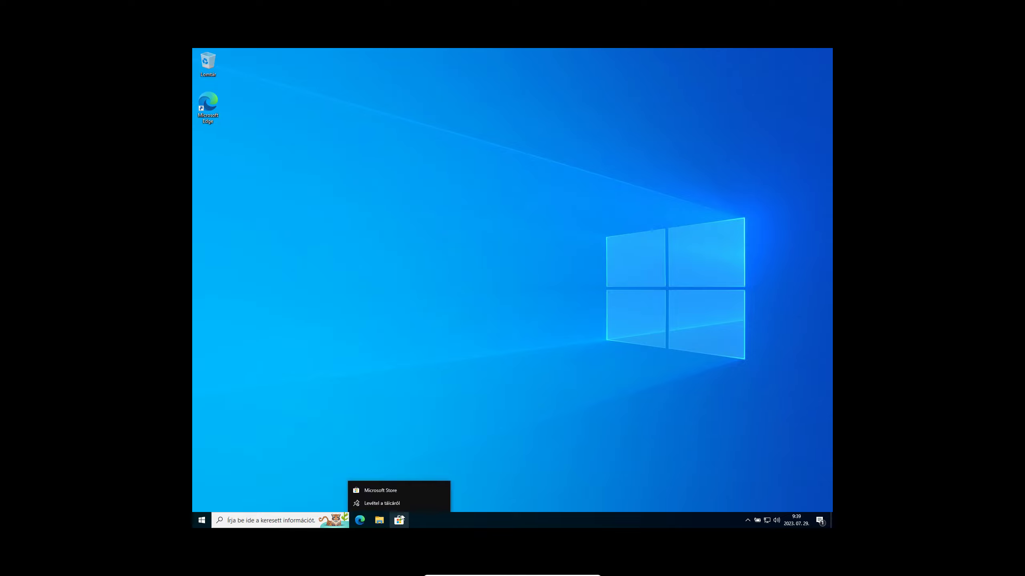
click(401, 500)
- Launch Microsoft Solitaire Collection, dismiss its welcome message, try out a Klondike game and close the app
click(202, 521)
scroll(260, 402, down, 8)
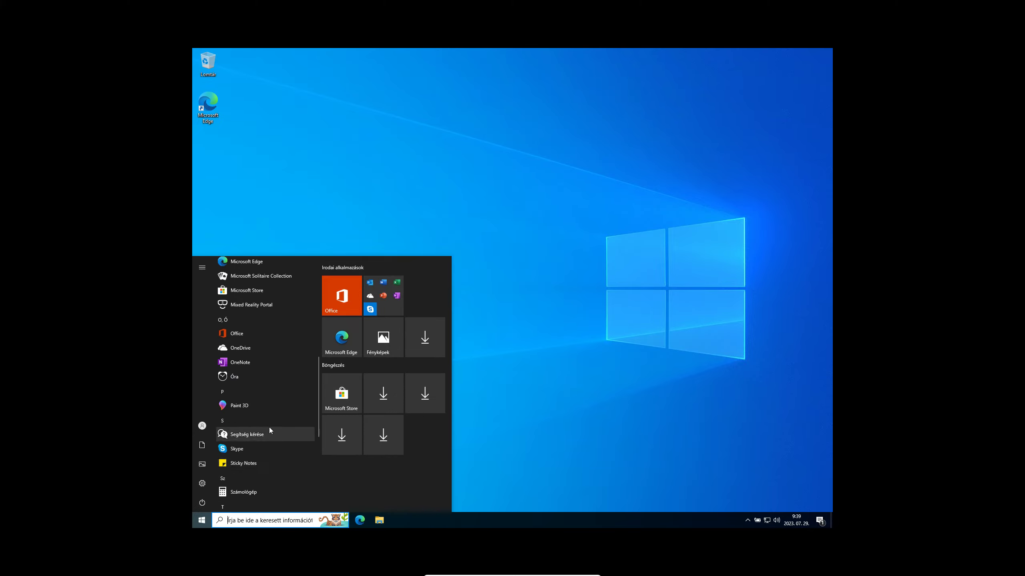
scroll(269, 428, up, 2)
click(263, 315)
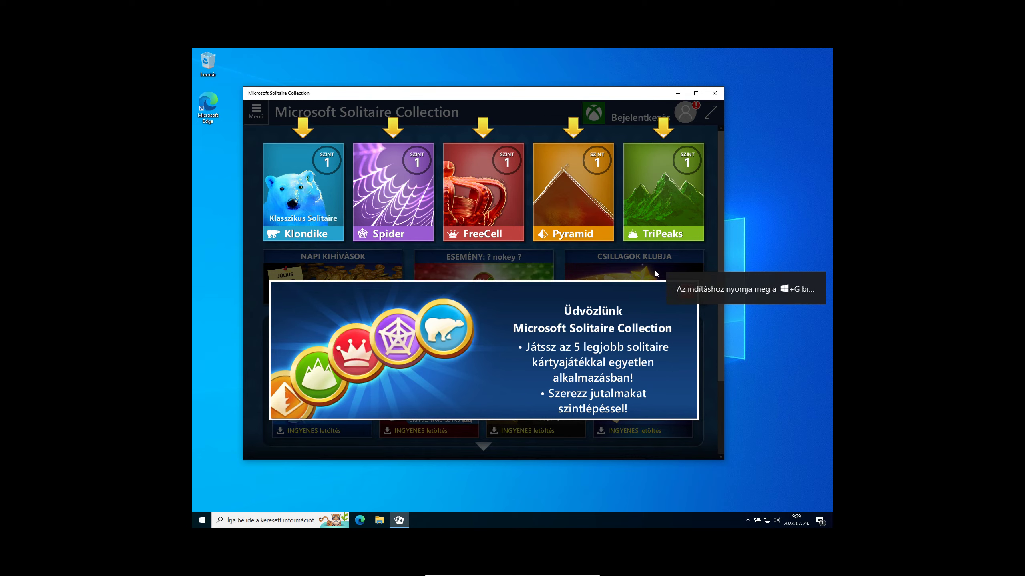
click(688, 292)
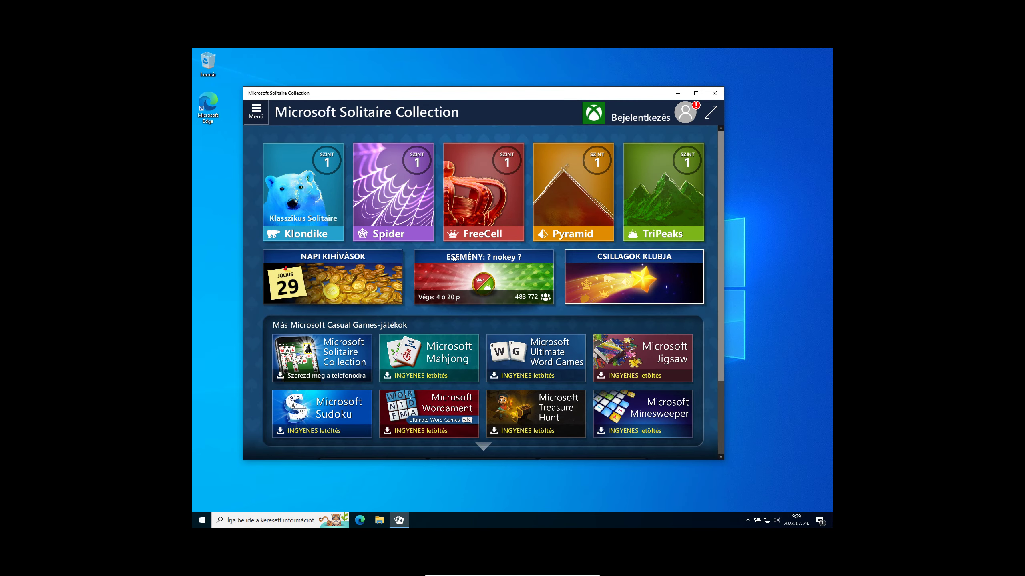
click(307, 195)
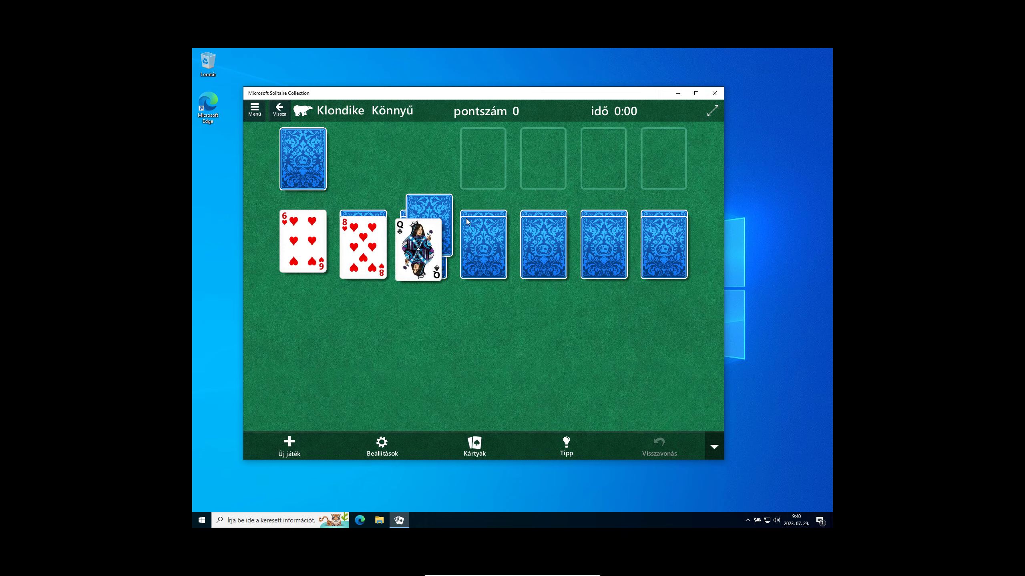
click(720, 95)
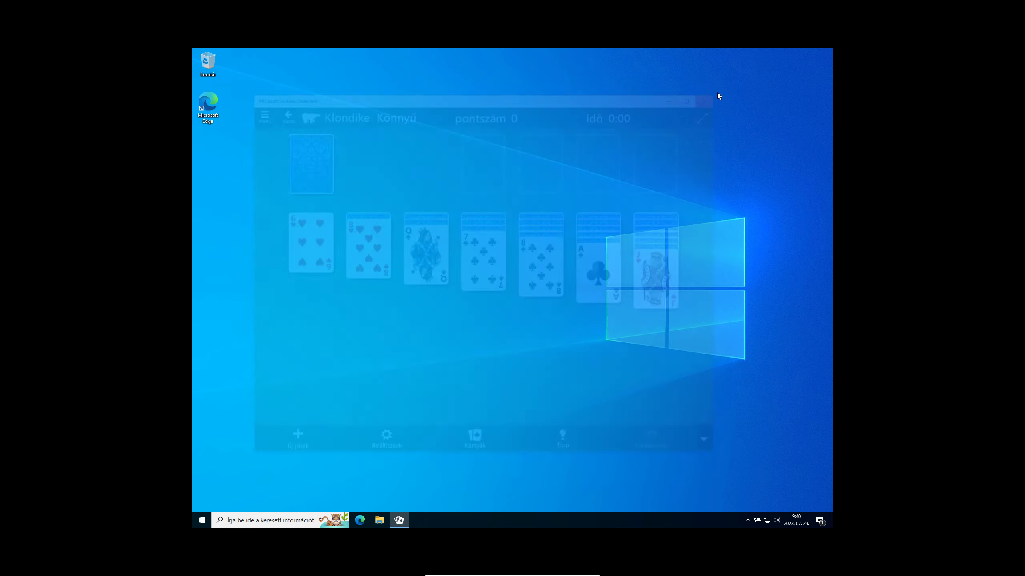
click(202, 521)
click(529, 391)
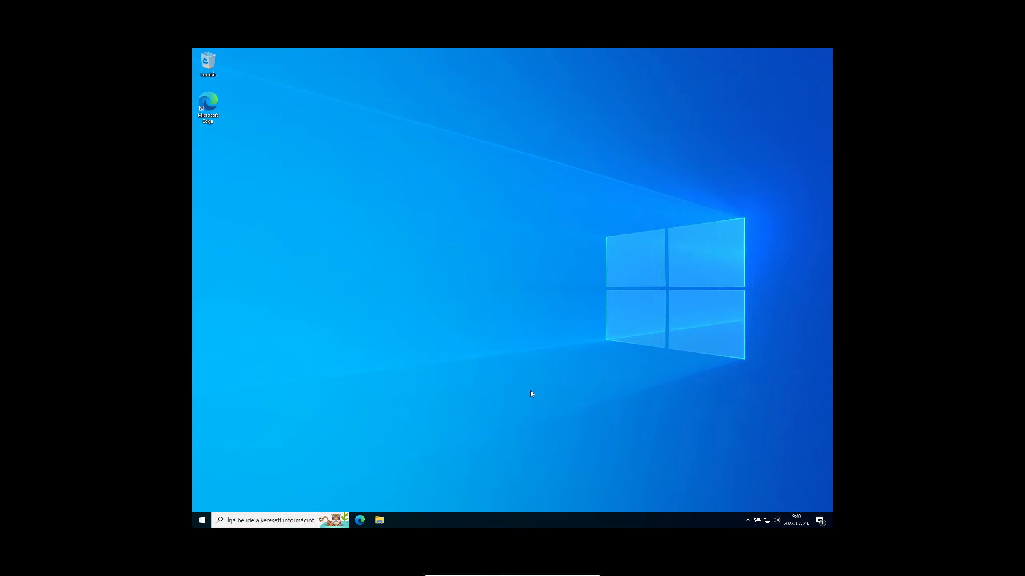
- Start Task Manager in its detailed view and examine the processor and memory performance graphs
right_click(550, 526)
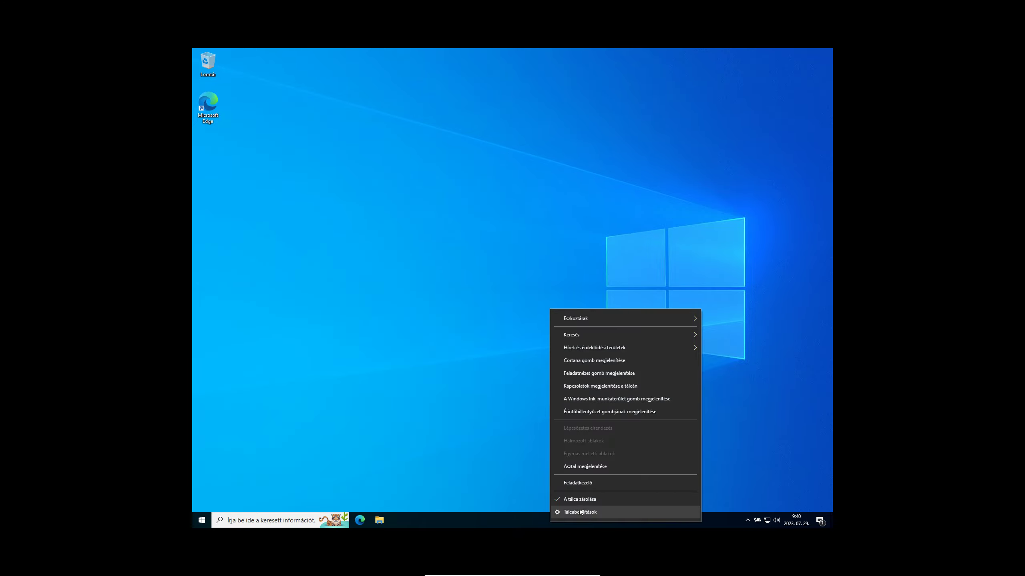
click(599, 482)
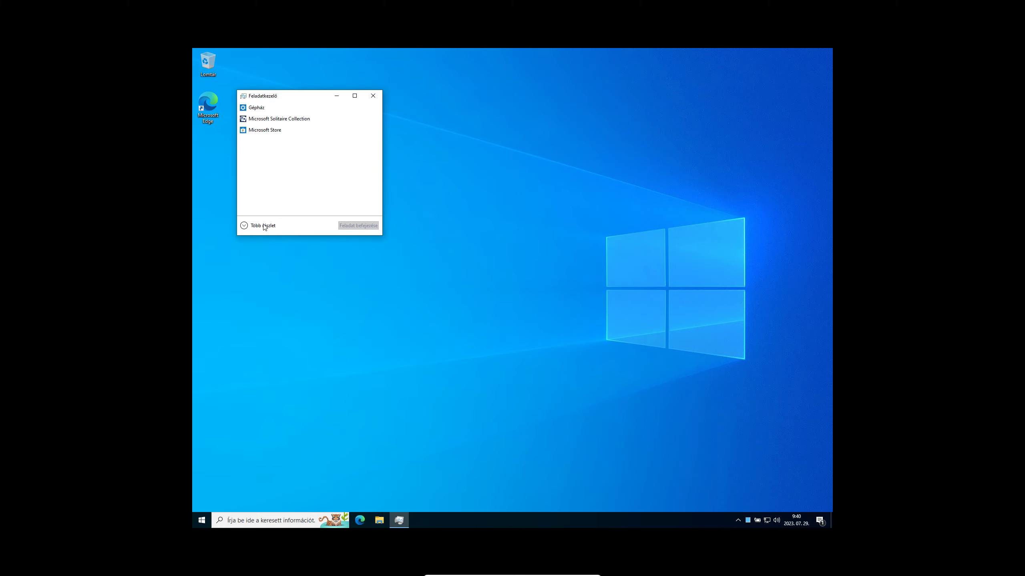
click(262, 226)
click(282, 115)
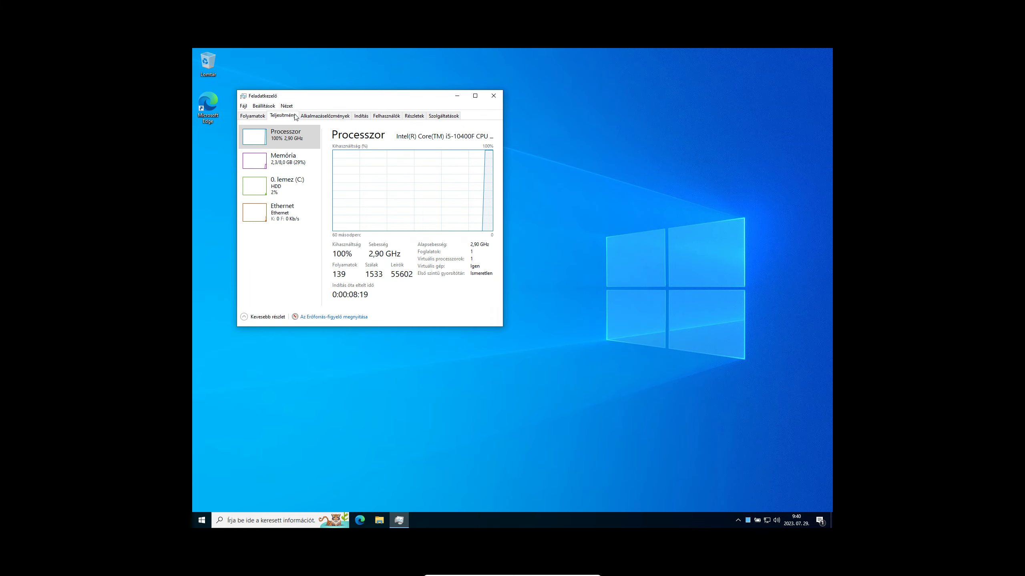
drag(323, 97, 495, 151)
click(462, 220)
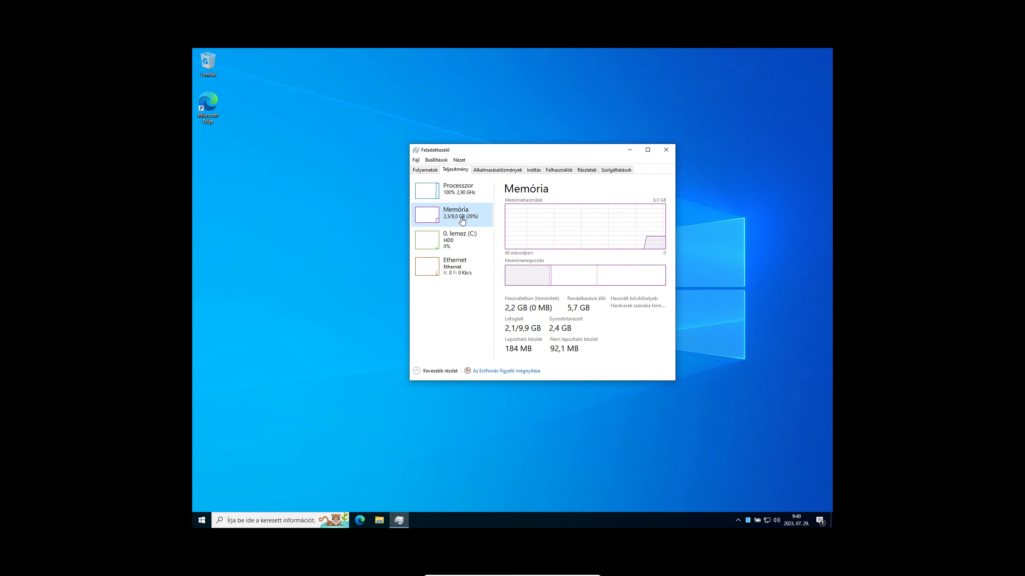
- Sort the running processes by processor usage and end the Microsoft OneDrive (32 bit) Setup task
click(497, 173)
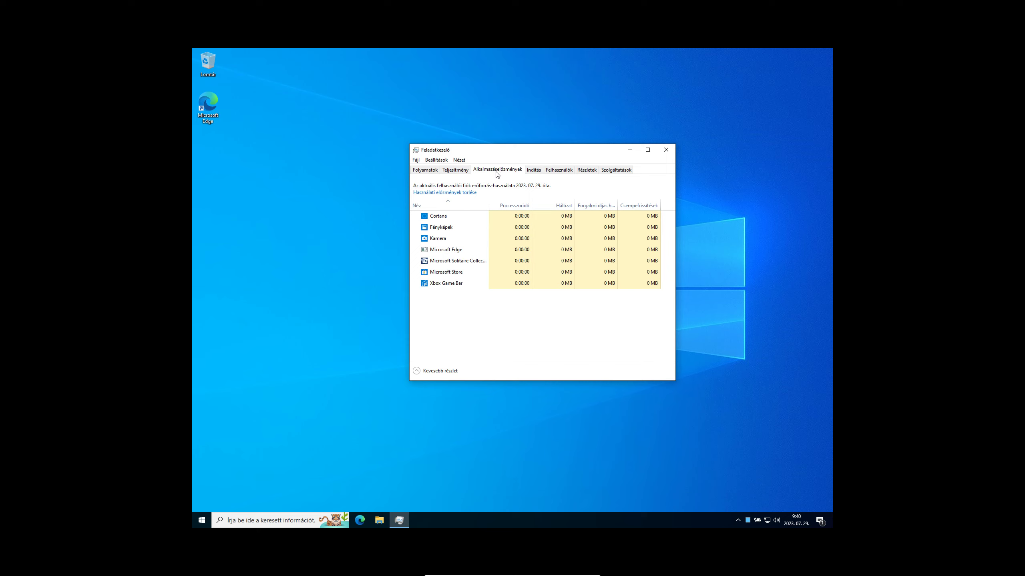
click(462, 173)
click(427, 172)
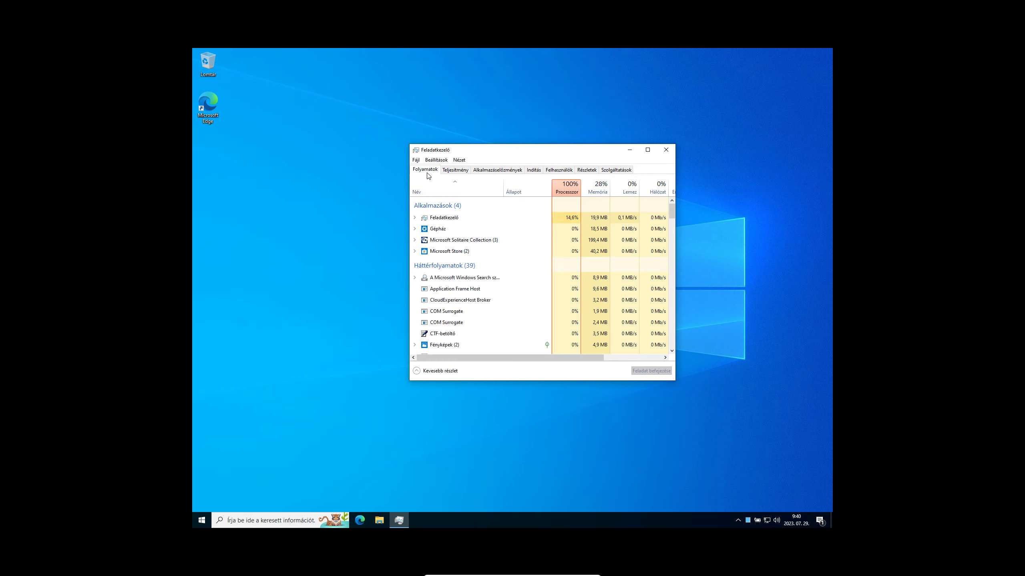
click(567, 189)
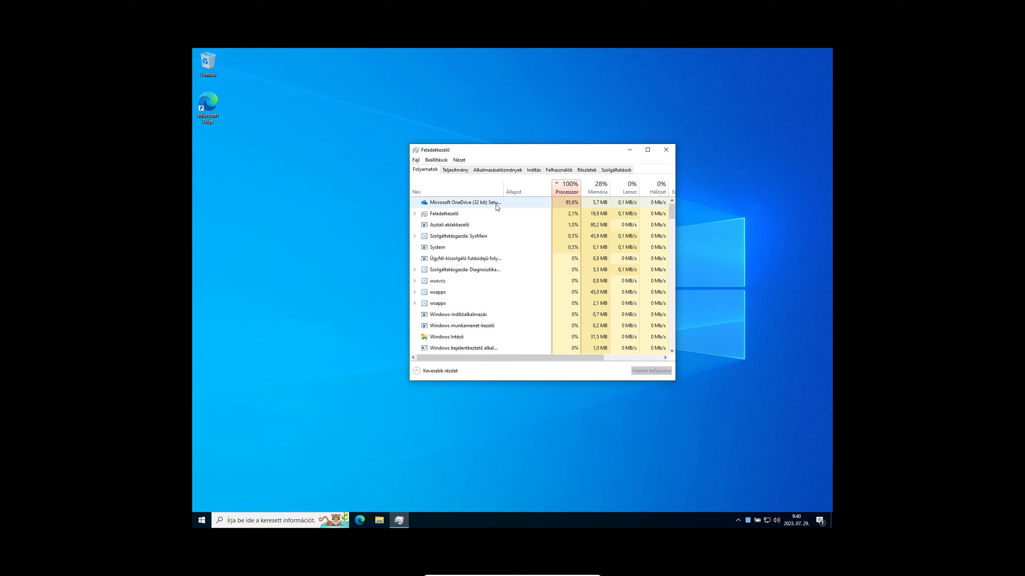
click(737, 521)
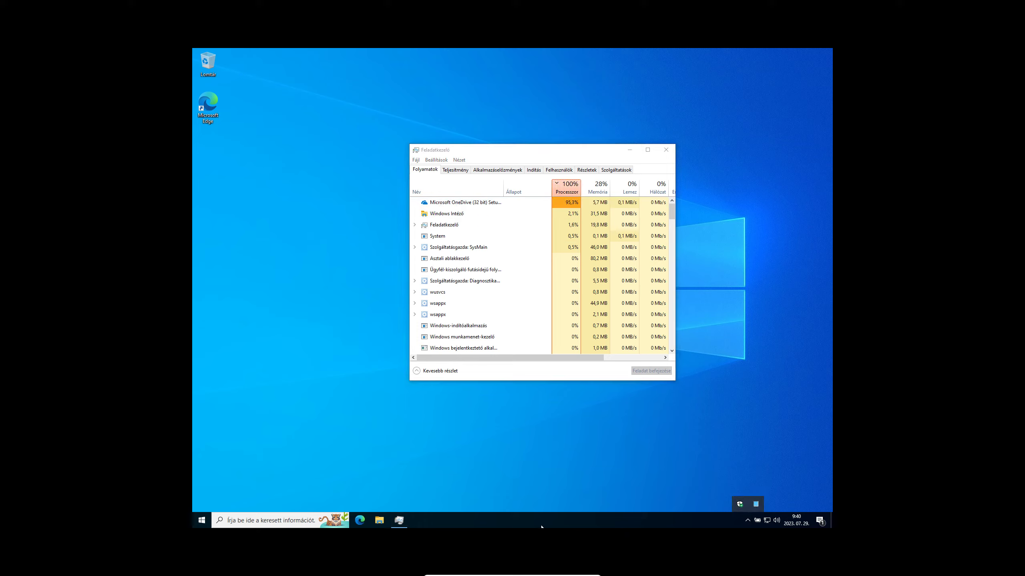
right_click(464, 205)
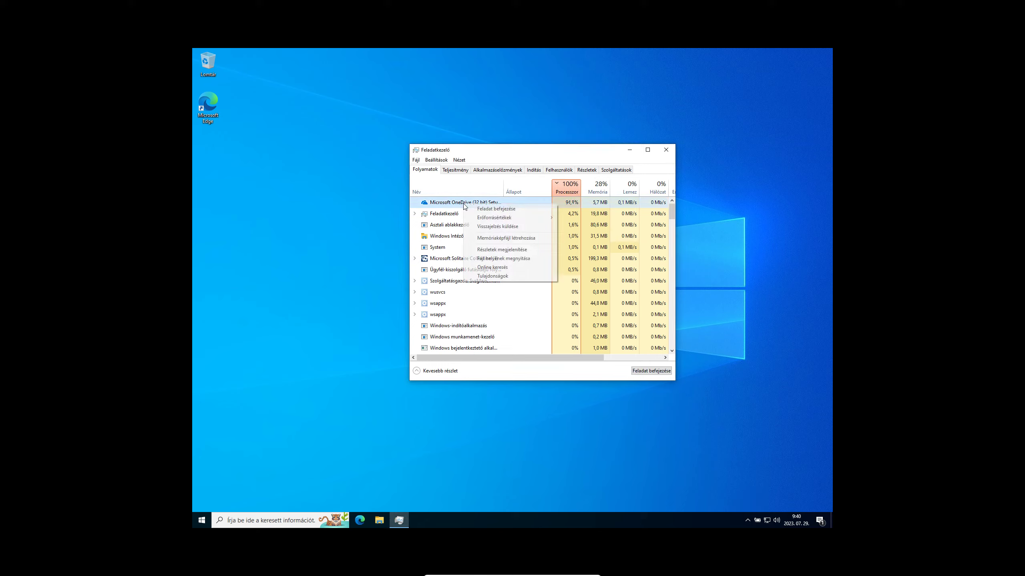
click(495, 208)
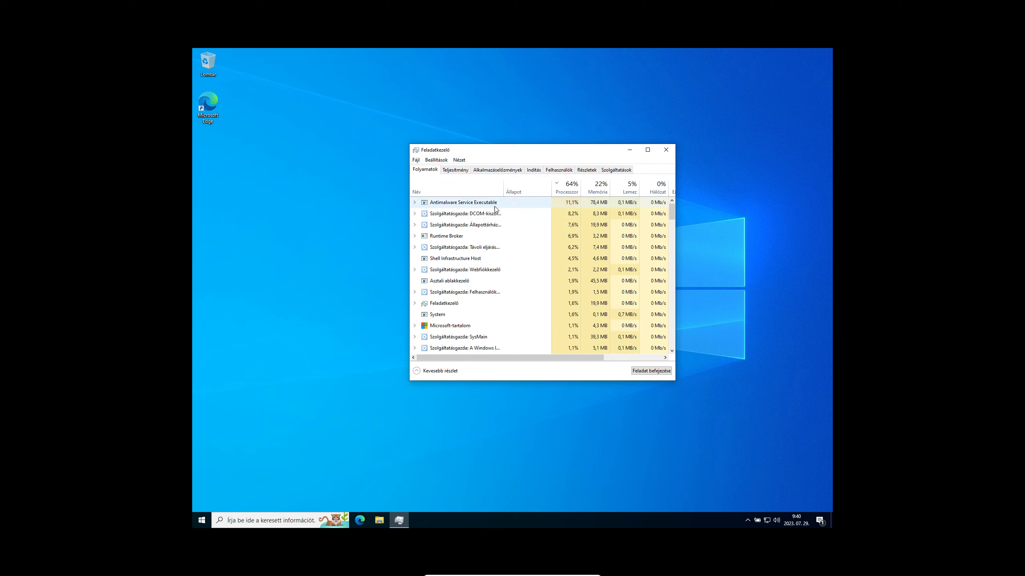
- Check the processor and memory load again in Task Manager's performance view
click(454, 171)
click(494, 171)
click(449, 171)
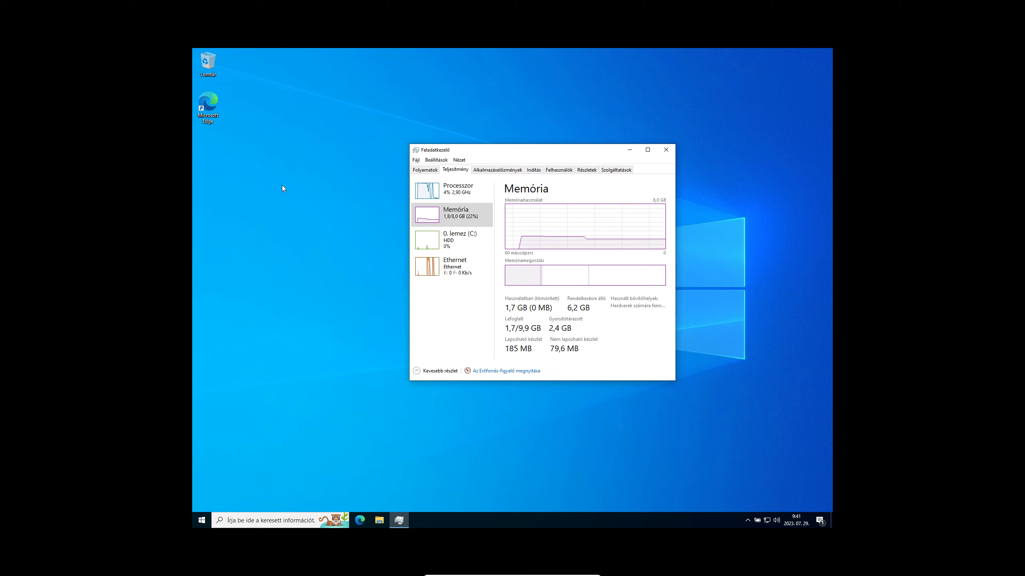
- Check the drives under Ez a gép in File Explorer, and close both File Explorer and Task Manager
click(379, 521)
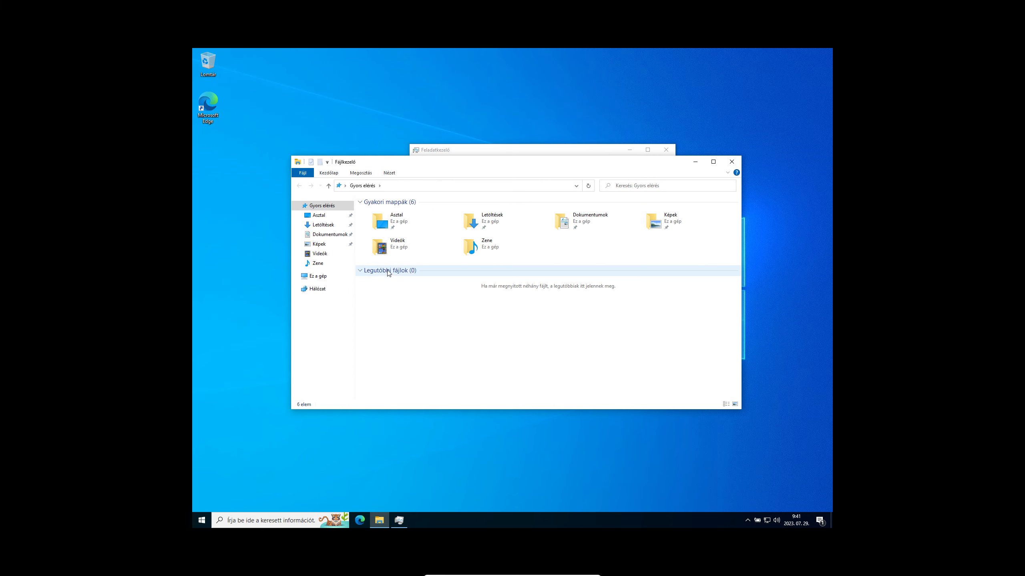
click(323, 276)
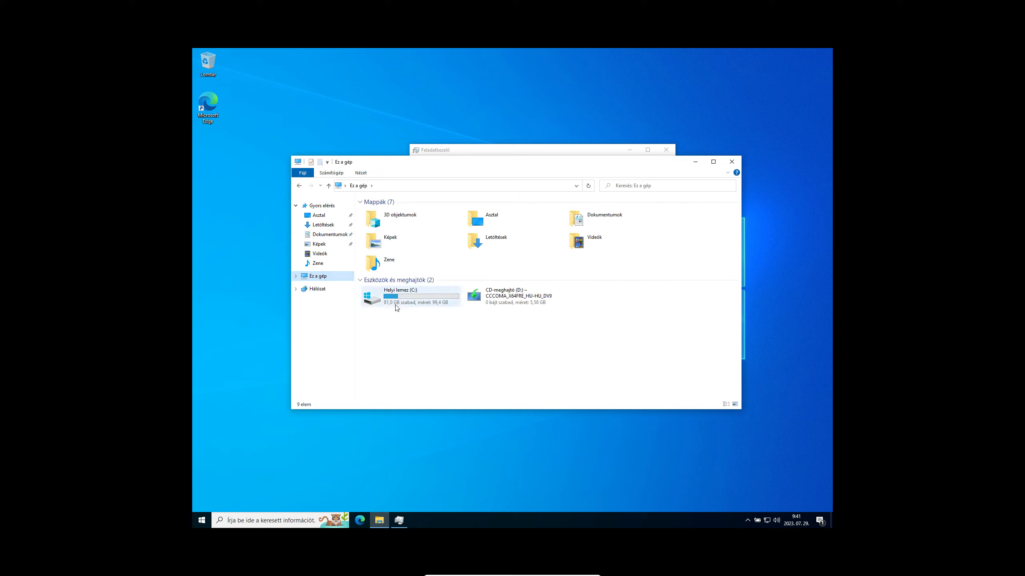
click(731, 162)
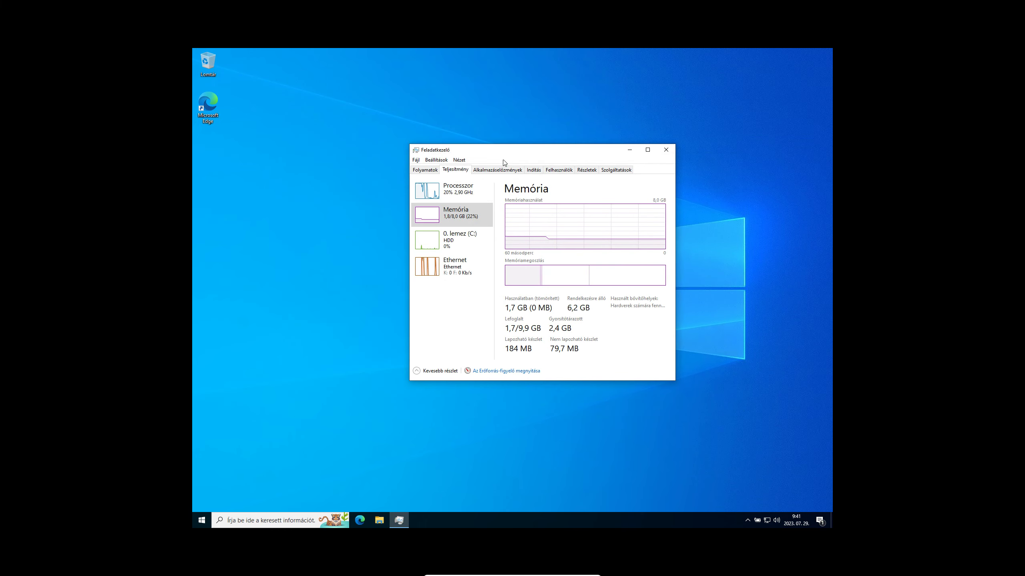
drag(504, 152, 459, 154)
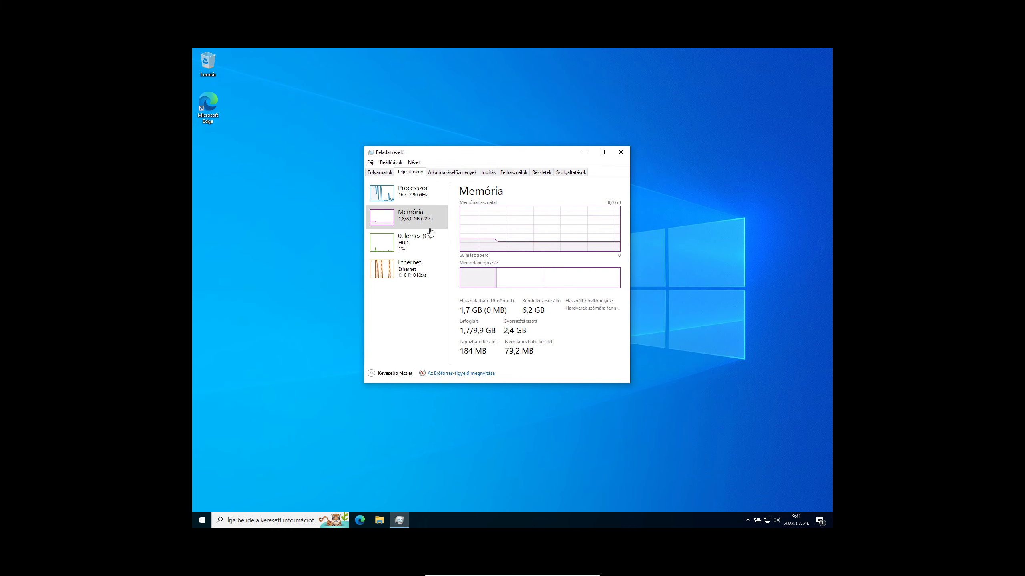
click(621, 152)
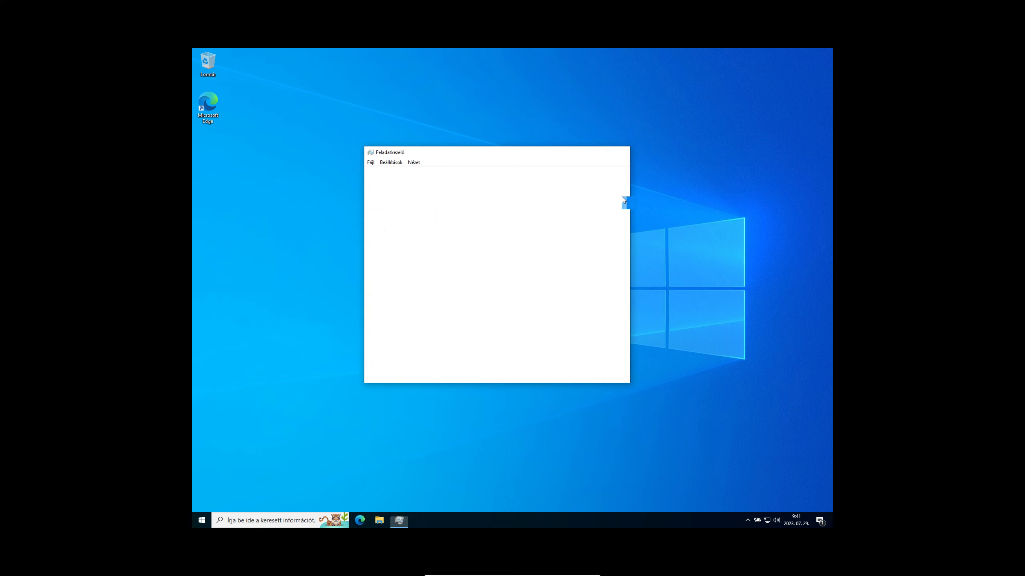
- Glance at the notification centre and look through the whole app list and tiles of the Start menu
click(821, 522)
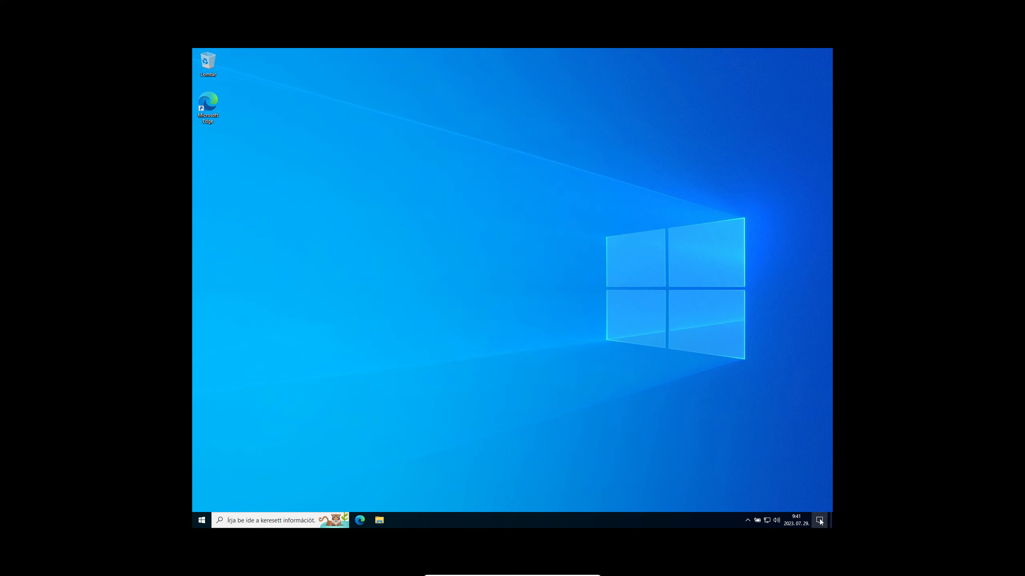
key(Escape)
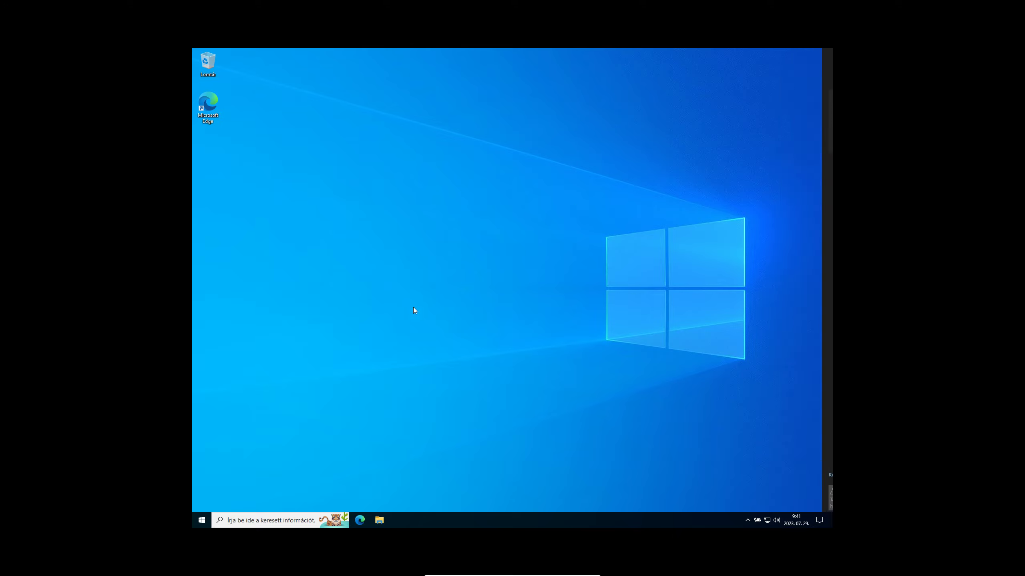
click(202, 523)
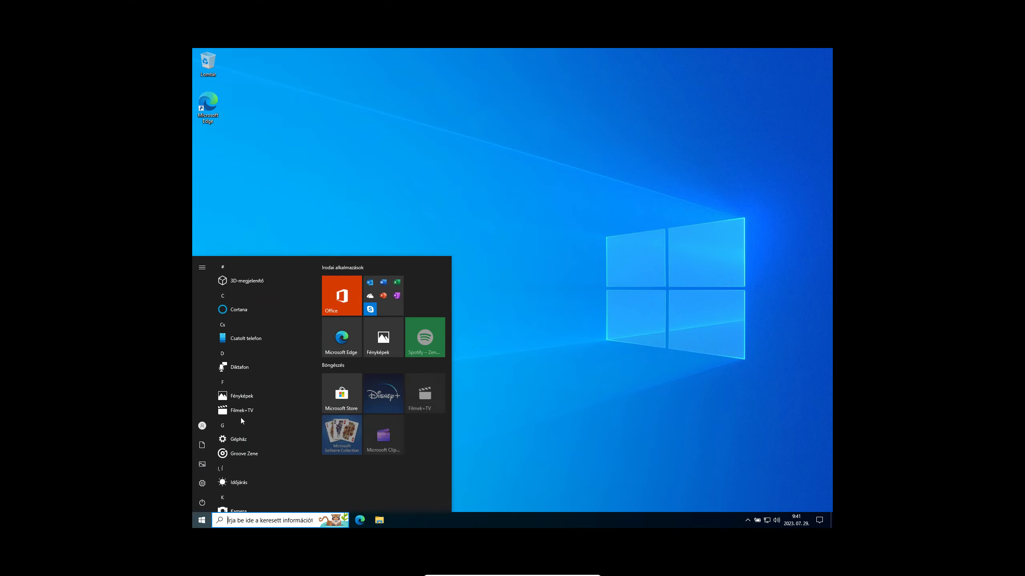
scroll(291, 346, down, 15)
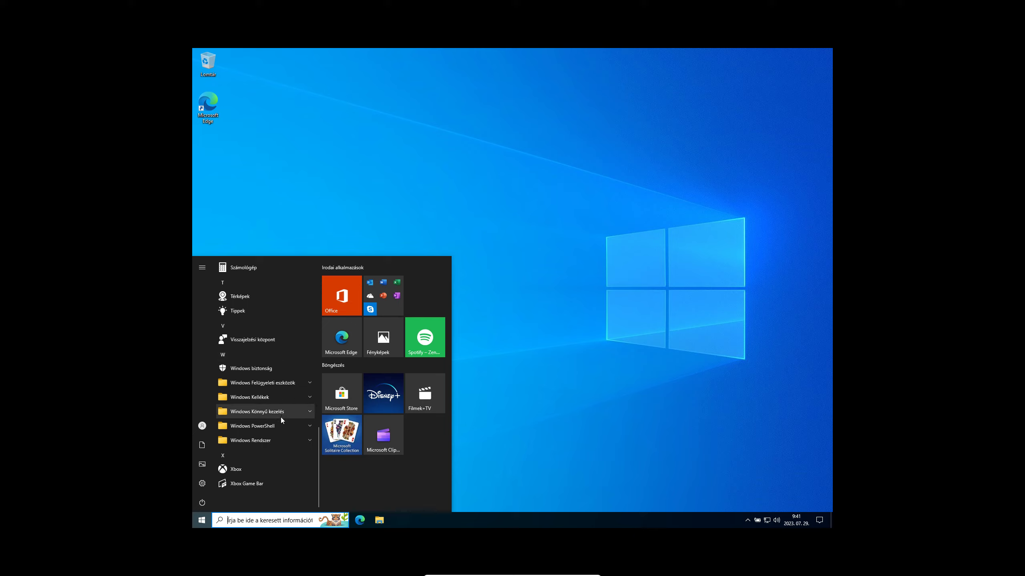
click(493, 350)
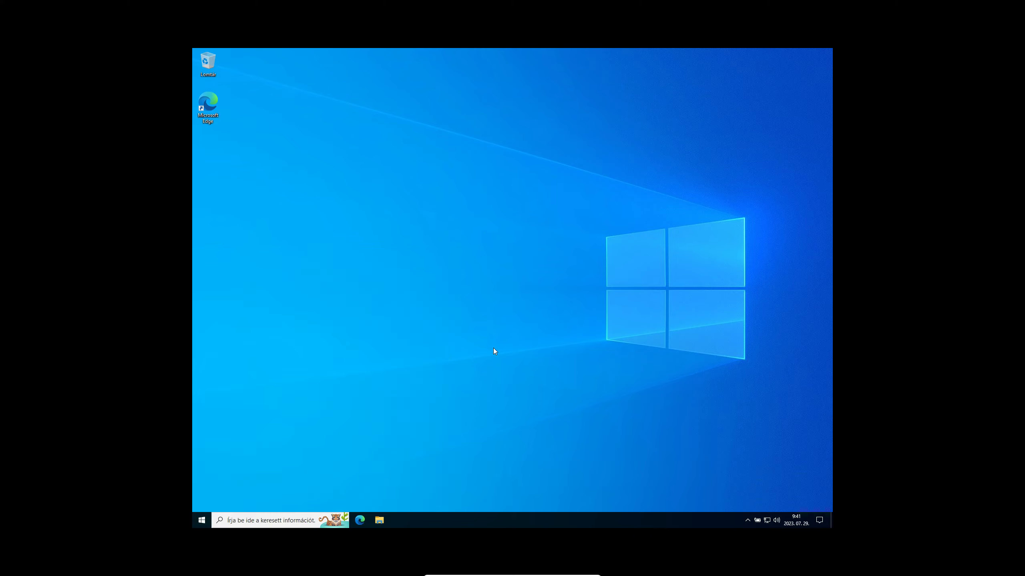
- Restart Windows in the virtual machine with the Újraindítás power option
click(201, 520)
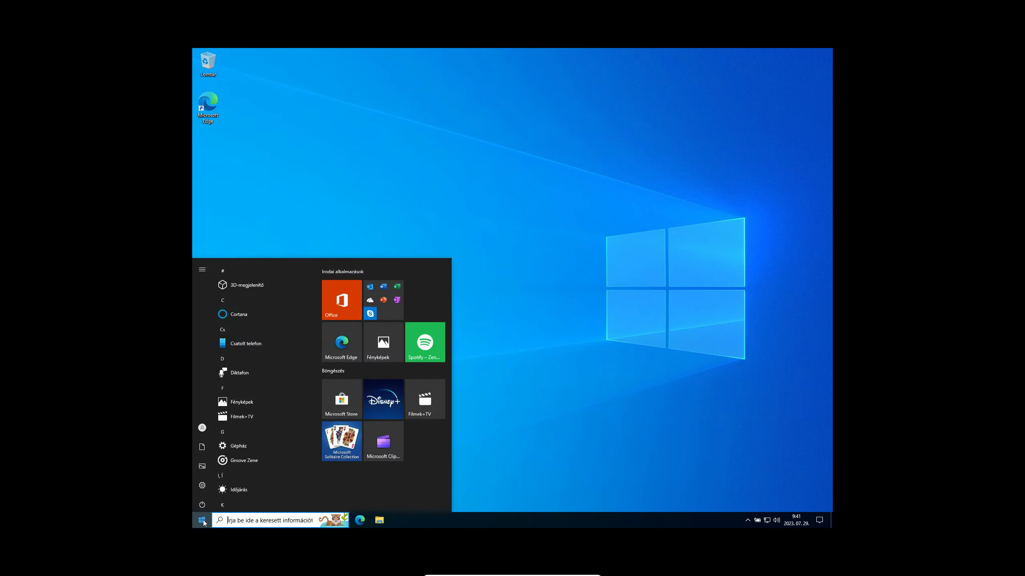
mouse_move(208, 436)
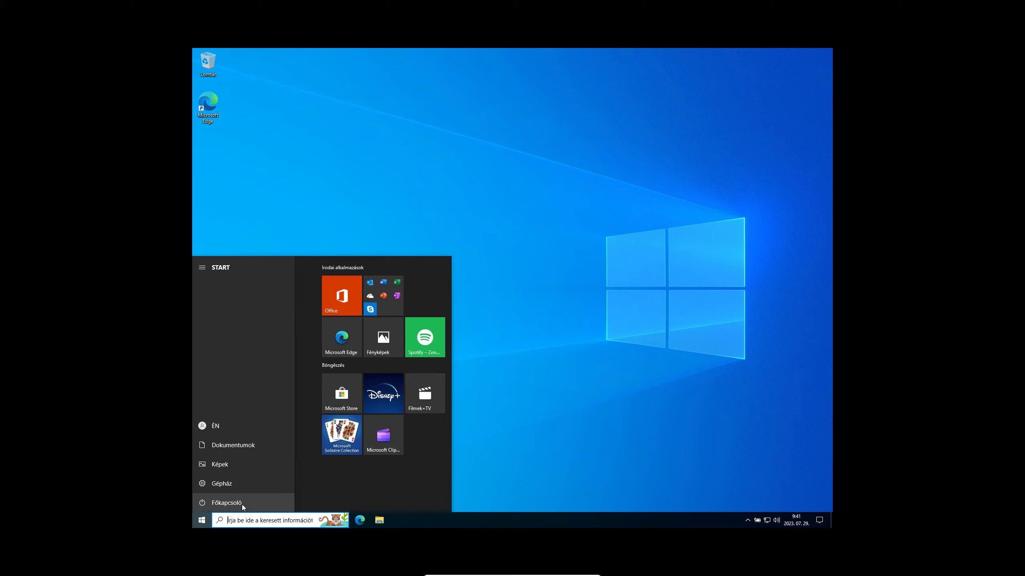
click(242, 504)
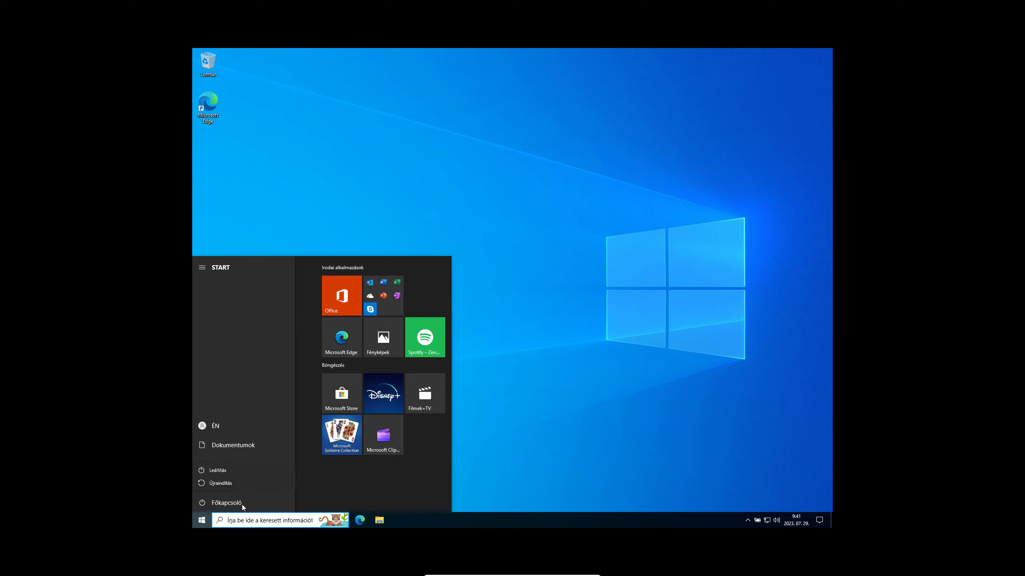
click(225, 481)
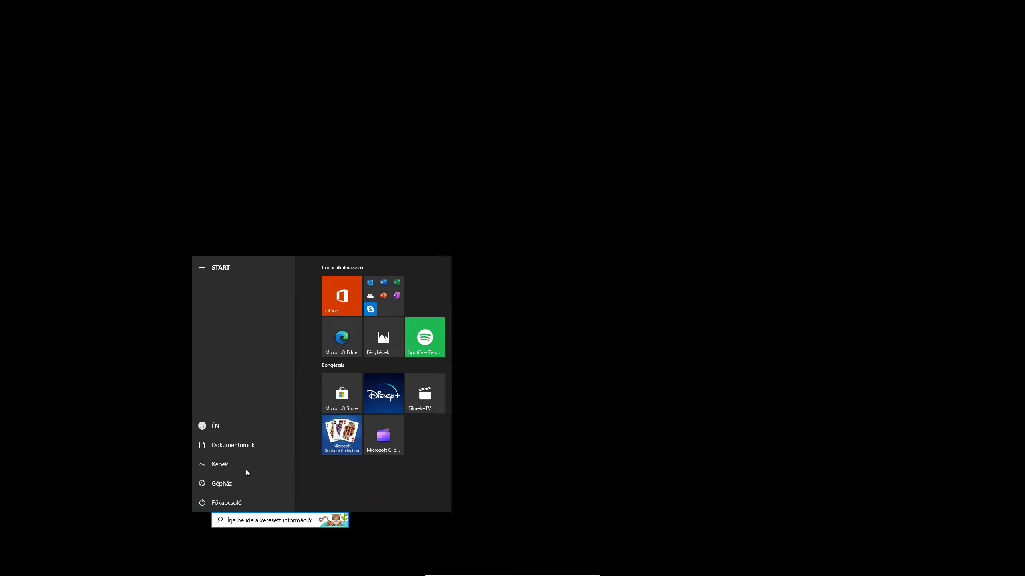